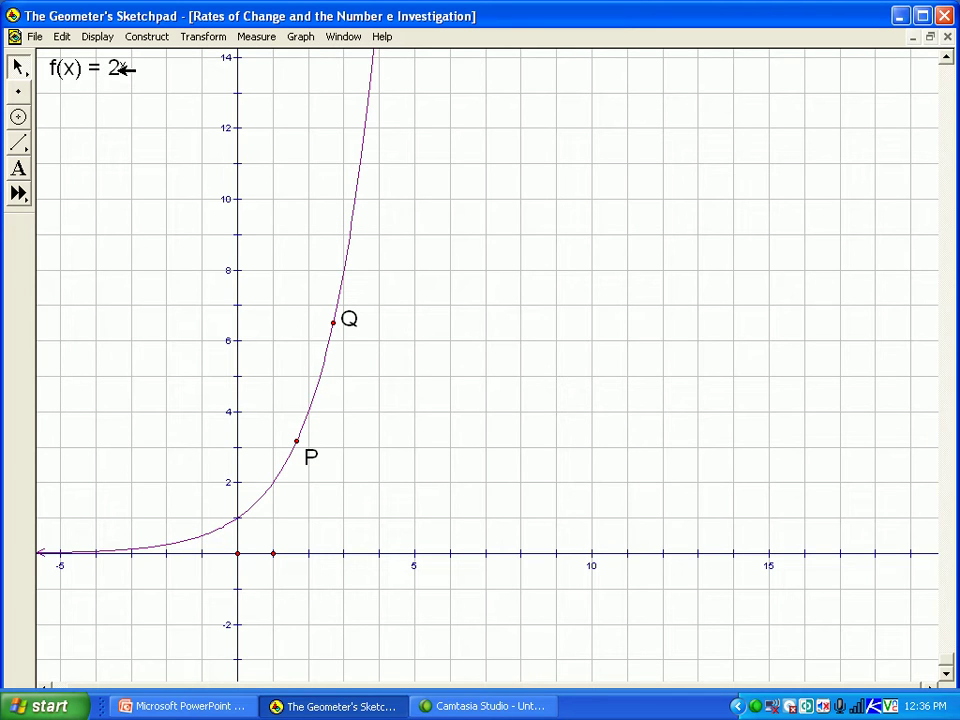
# Step: Construct a straight line through points P and Q on the curve f(x) = 2^x
pyautogui.click(352, 203)
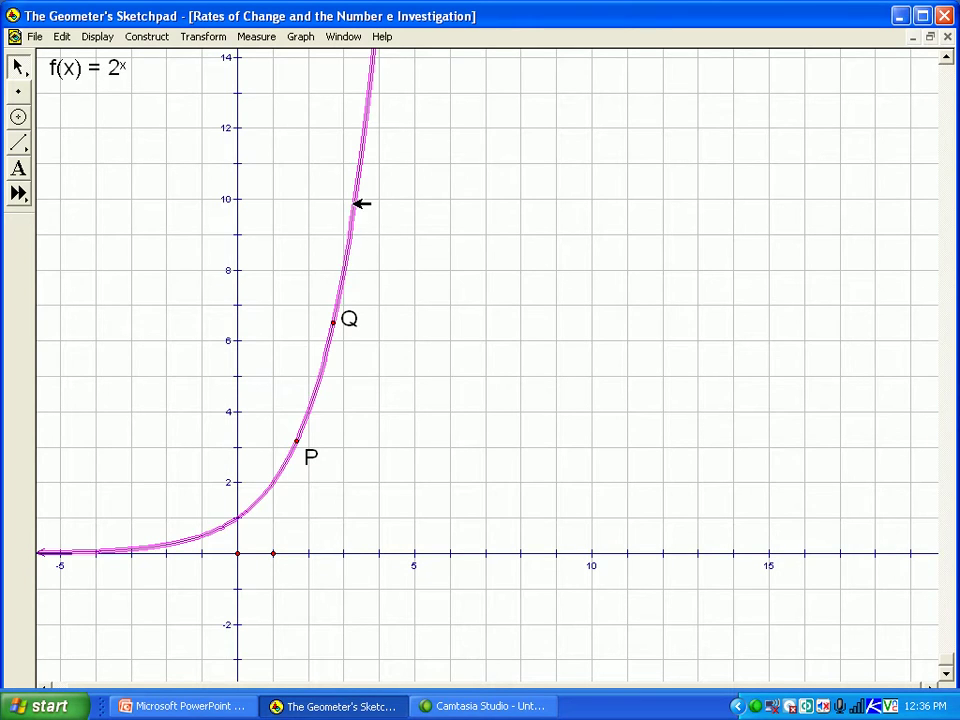
pyautogui.click(400, 289)
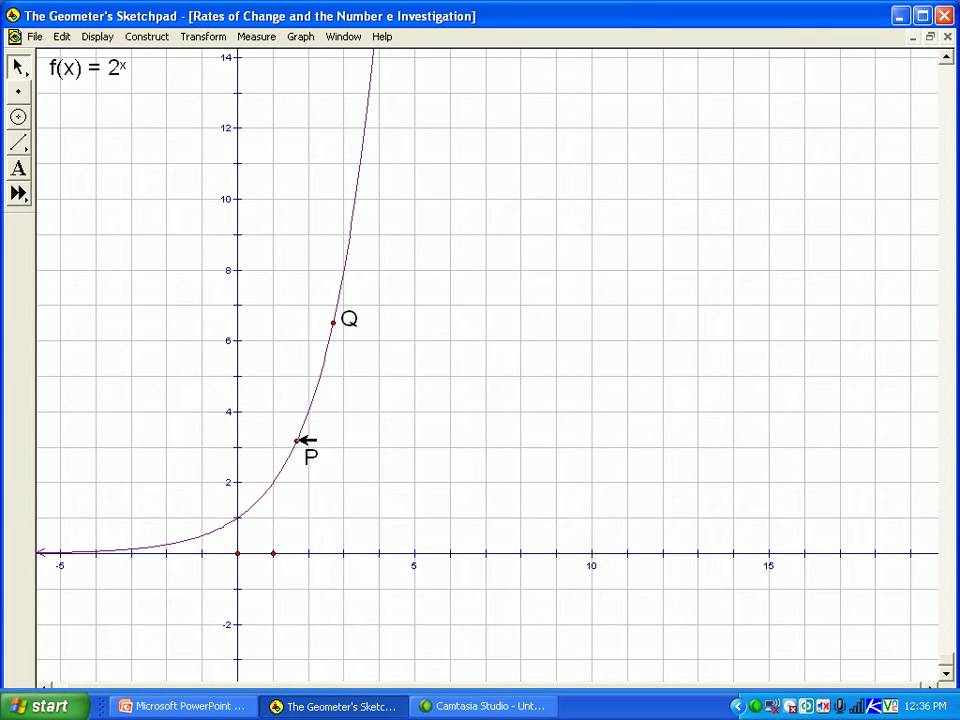
pyautogui.click(297, 440)
pyautogui.click(334, 322)
pyautogui.click(148, 37)
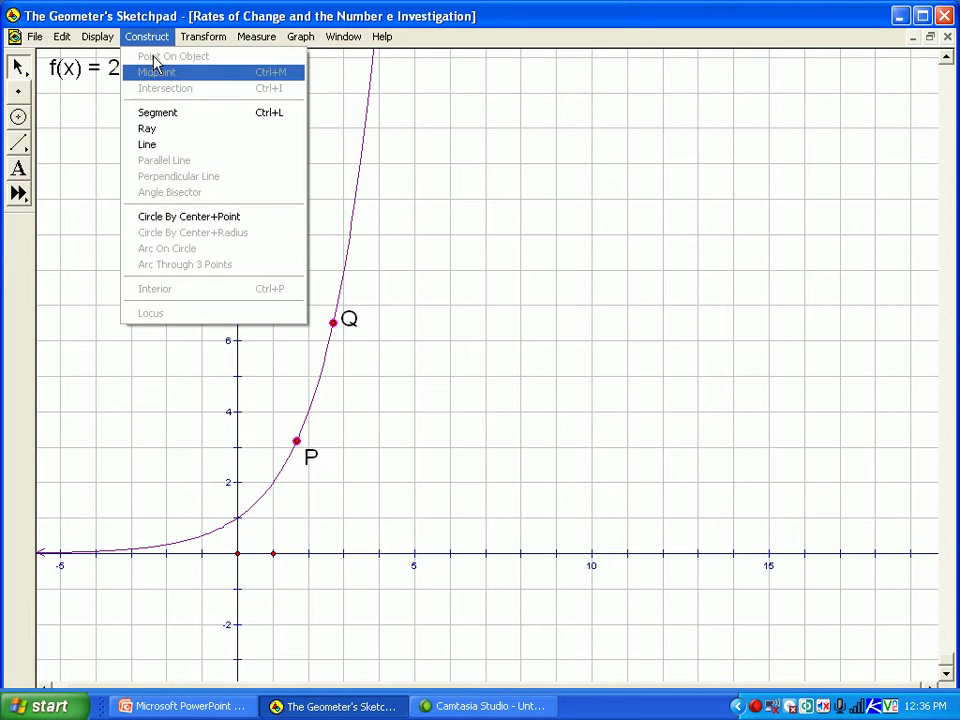
pyautogui.click(154, 146)
pyautogui.click(437, 381)
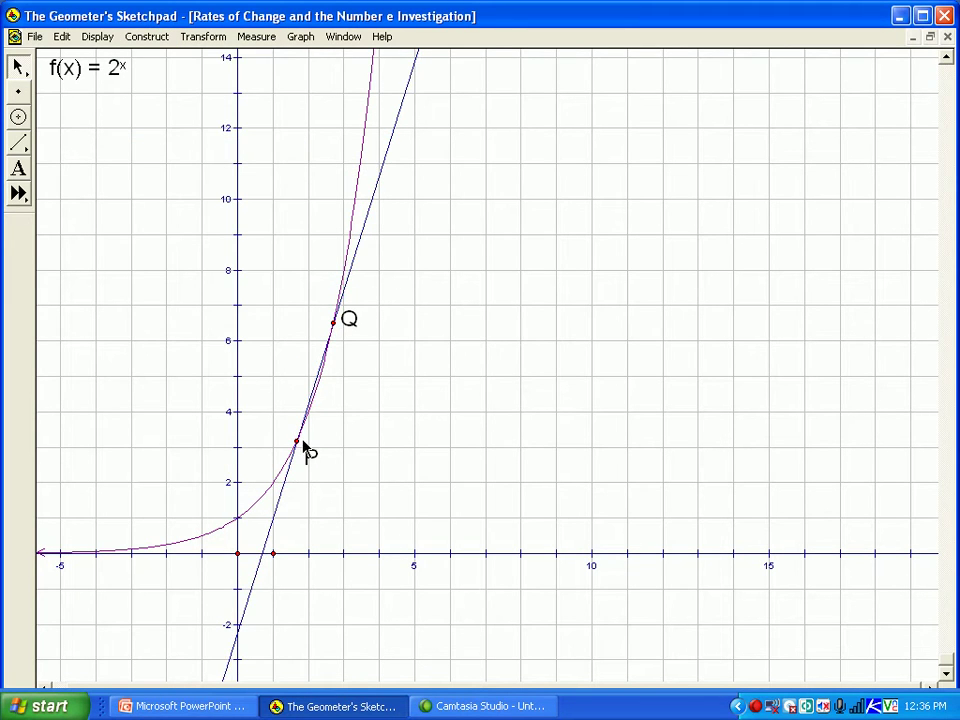
# Step: Move point P along the curve until it nearly coincides with Q, at about x = 2.7
pyautogui.moveTo(298, 441); pyautogui.dragTo(267, 491)
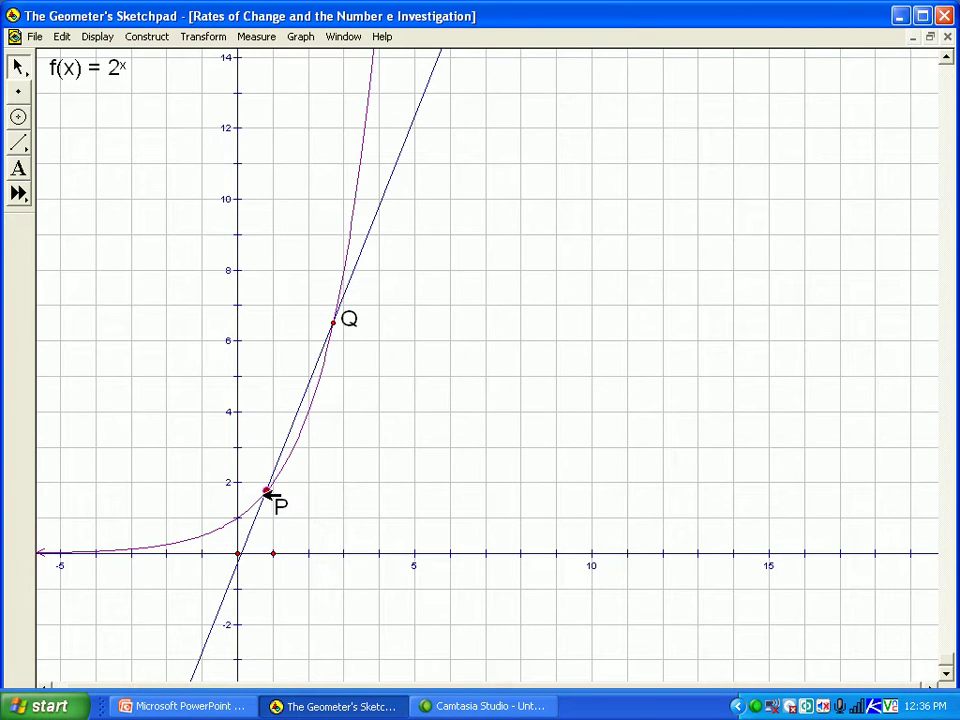
pyautogui.moveTo(267, 491); pyautogui.dragTo(345, 329)
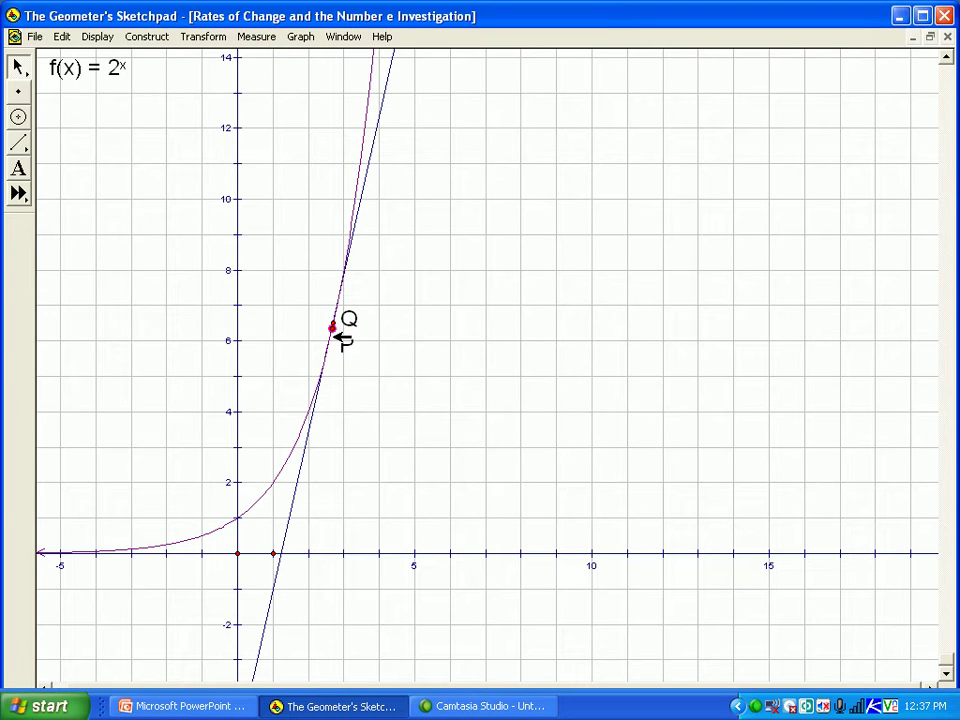
pyautogui.moveTo(334, 338); pyautogui.dragTo(337, 326)
# Step: Measure the abscissa of point P and the slope of line PQ
pyautogui.click(256, 38)
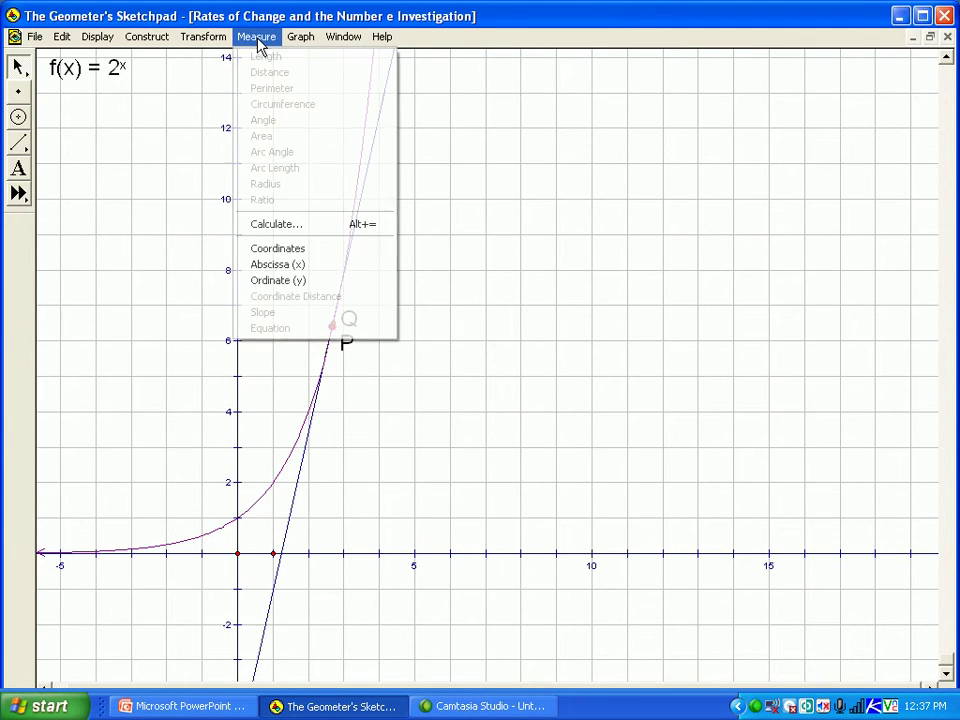
pyautogui.click(276, 266)
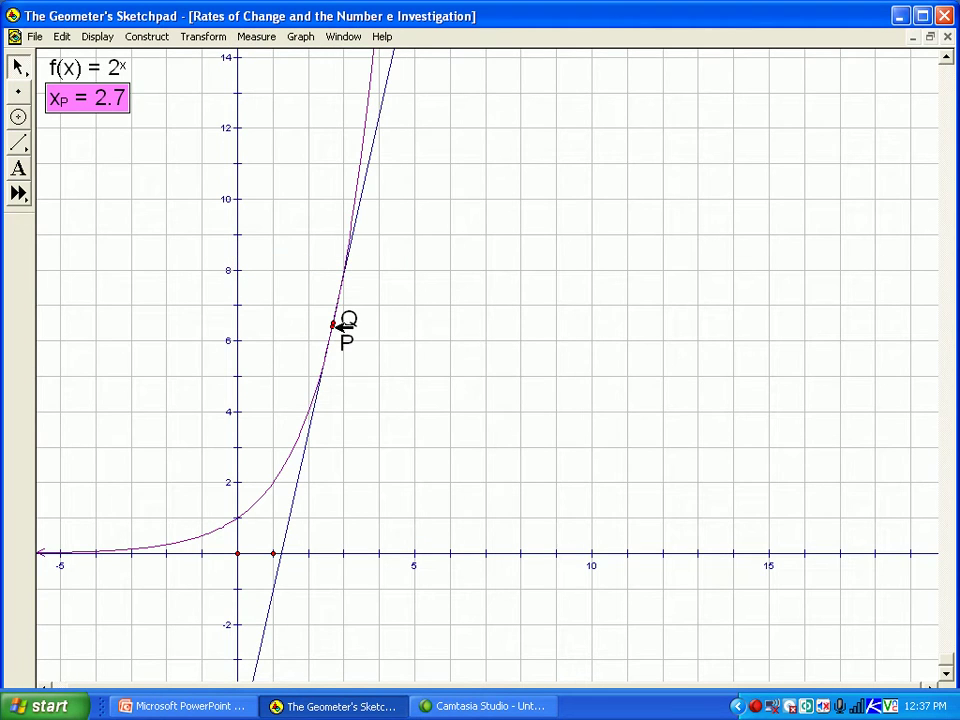
pyautogui.click(405, 319)
pyautogui.click(376, 131)
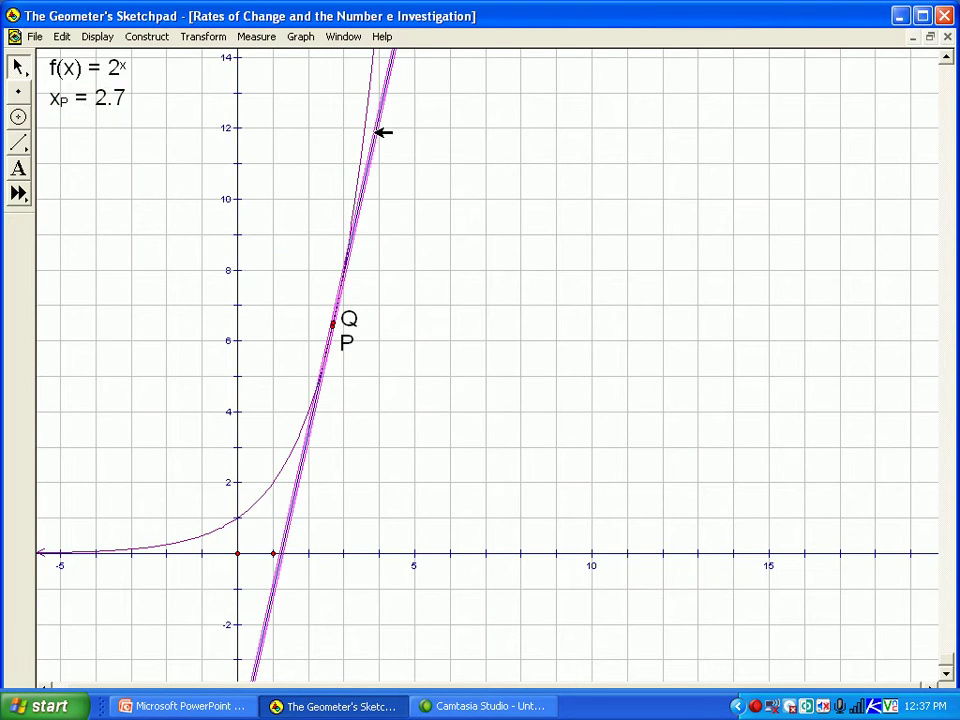
pyautogui.click(258, 37)
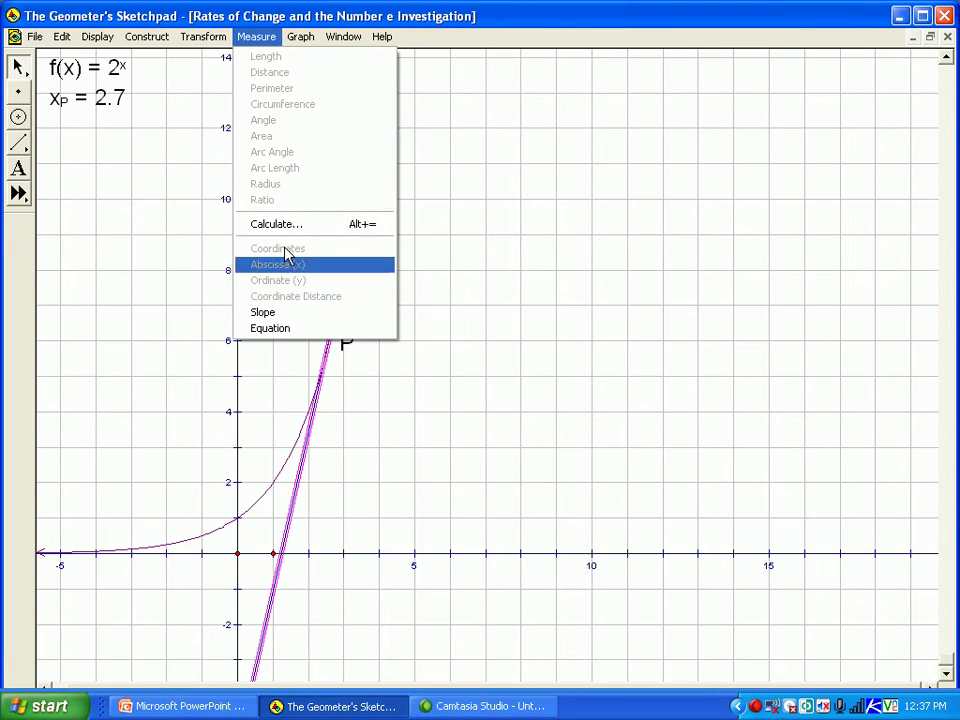
pyautogui.click(270, 312)
pyautogui.click(494, 289)
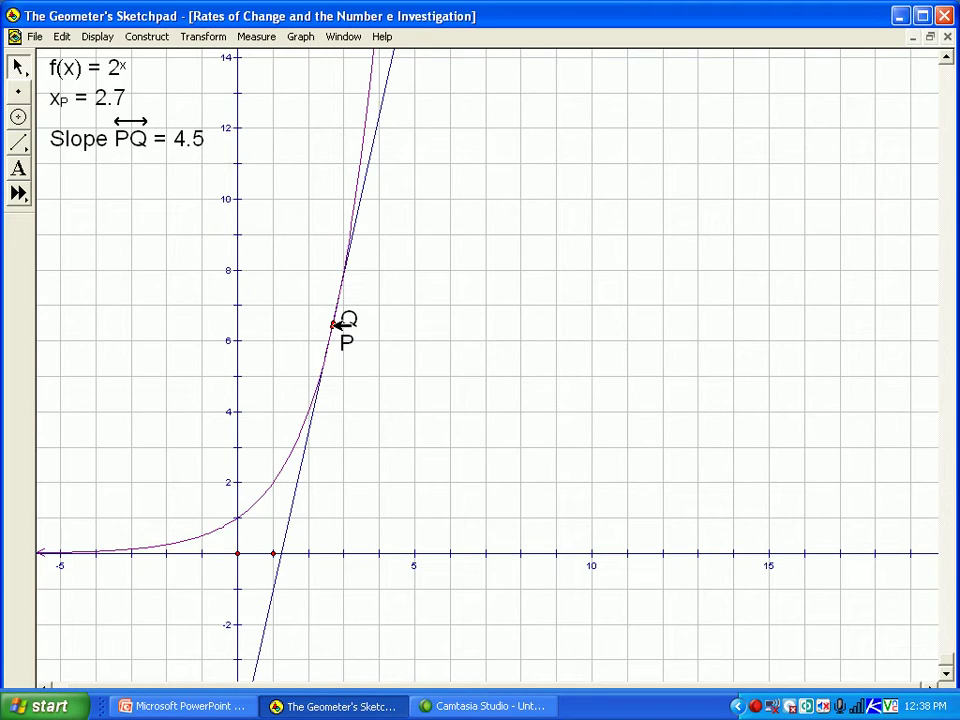
# Step: Plot a point whose x-coordinate is P's abscissa and whose y-coordinate is the slope of PQ
pyautogui.click(80, 98)
pyautogui.click(105, 138)
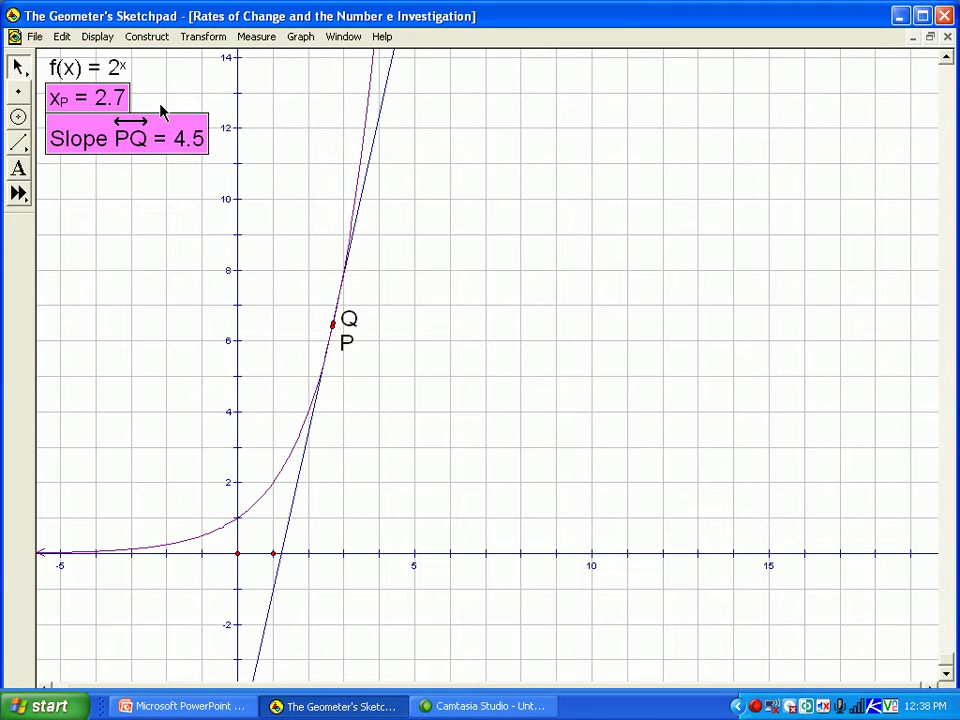
pyautogui.click(255, 36)
pyautogui.moveTo(312, 44)
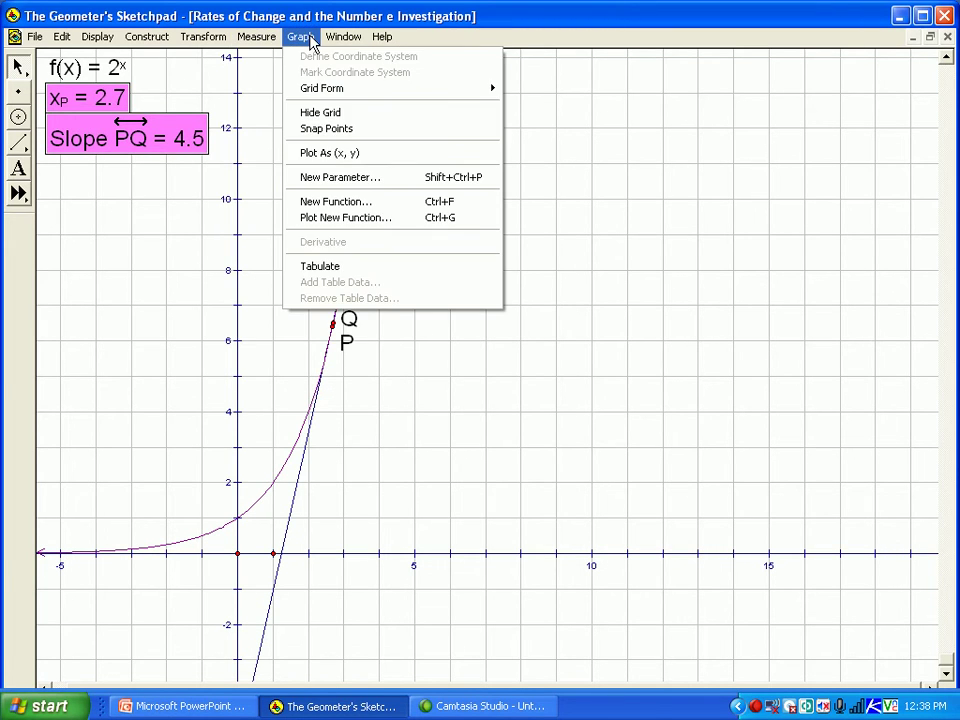
pyautogui.click(304, 153)
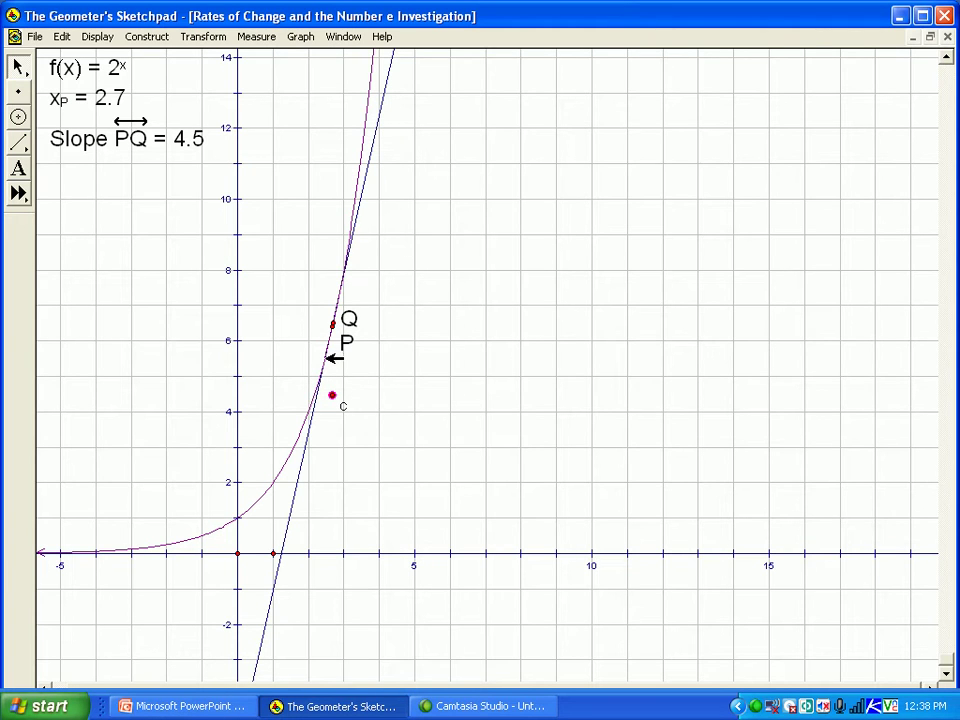
# Step: Turn on tracing for the plotted abscissa–slope point C
pyautogui.click(333, 395)
pyautogui.click(375, 313)
pyautogui.click(97, 37)
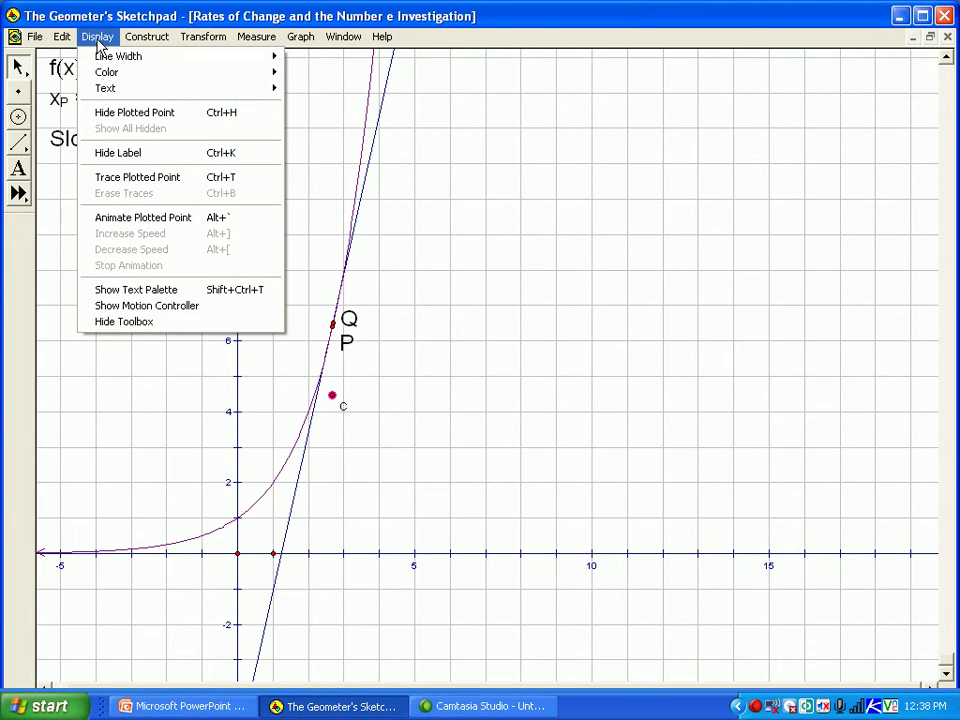
pyautogui.click(142, 178)
# Step: Move P and Q together up and down the curve to trace the slope values, ending with P at about x = 0.9
pyautogui.click(336, 325)
pyautogui.click(336, 325)
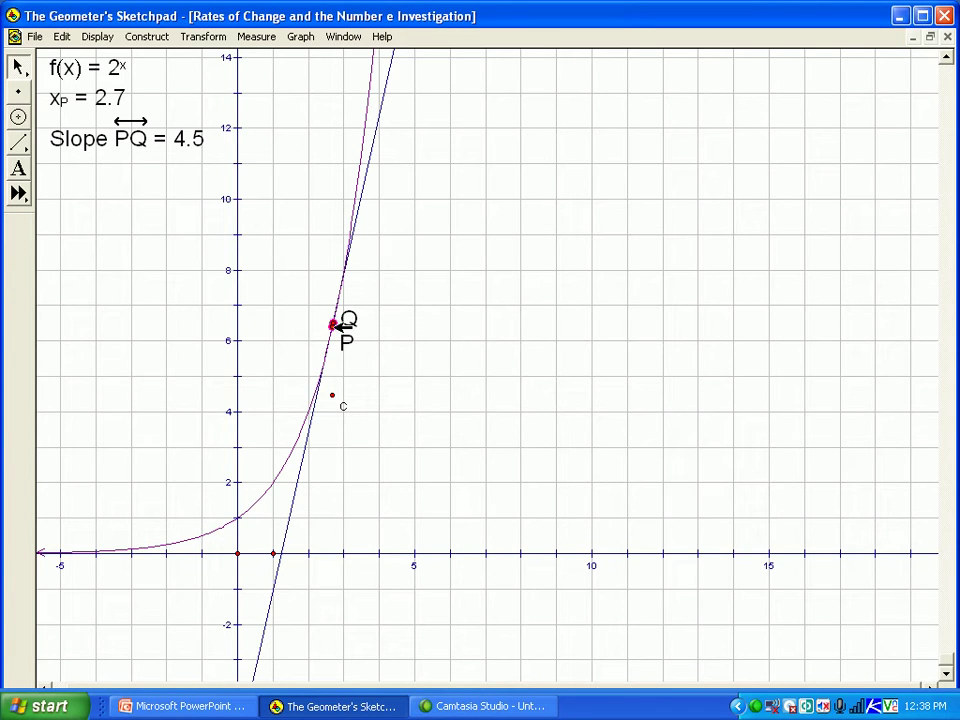
pyautogui.moveTo(336, 325); pyautogui.dragTo(366, 180)
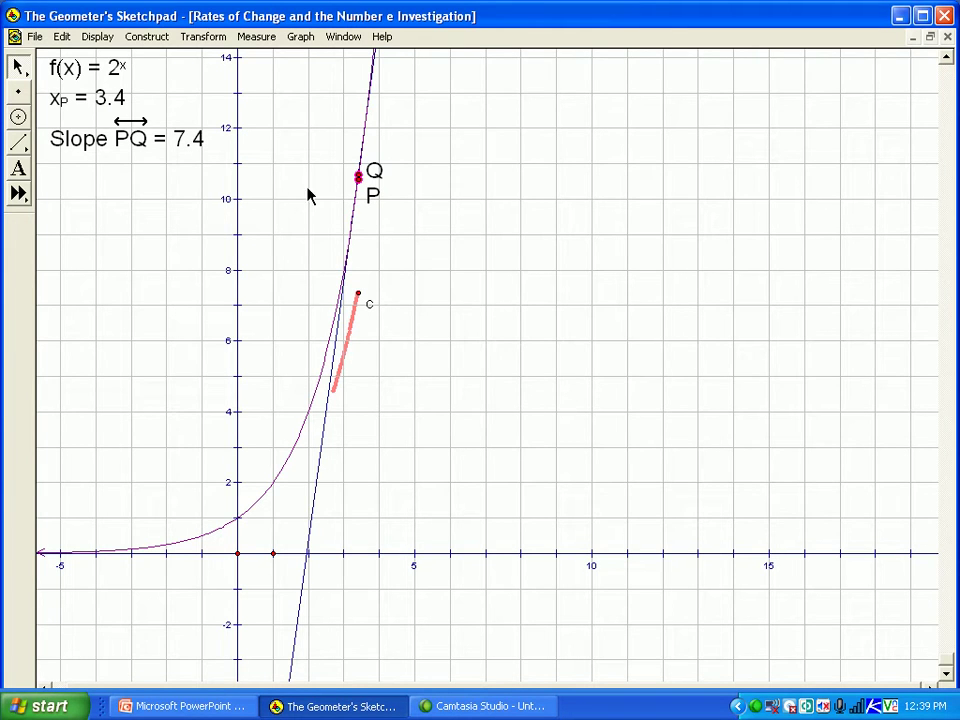
pyautogui.moveTo(366, 178); pyautogui.dragTo(374, 52)
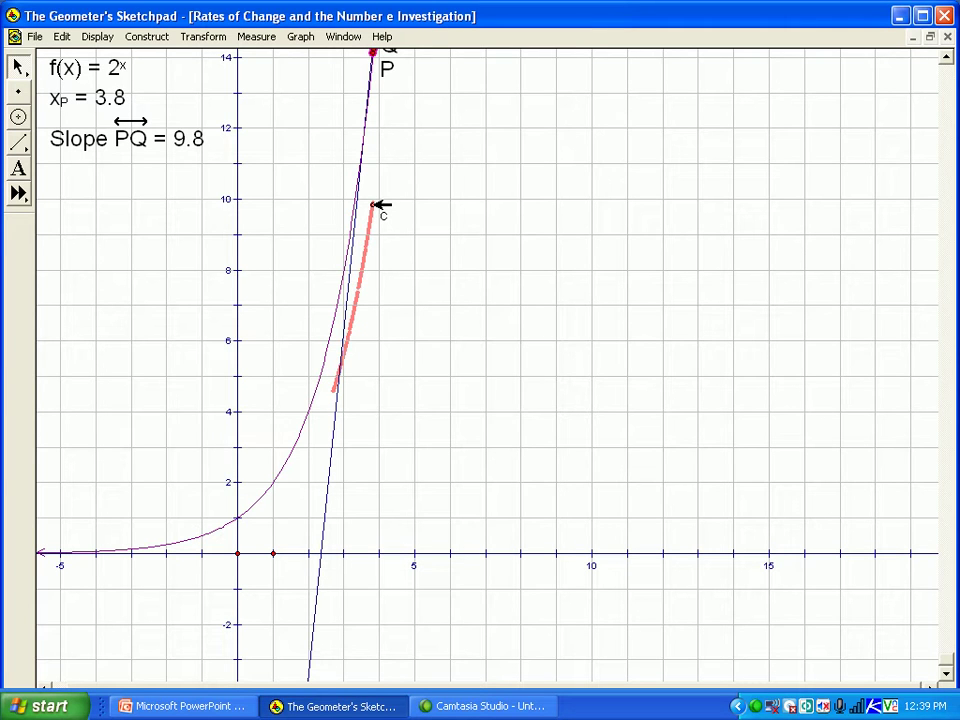
pyautogui.moveTo(375, 51)
pyautogui.mouseDown()
pyautogui.moveTo(358, 257)
pyautogui.moveTo(330, 343)
pyautogui.moveTo(294, 407)
pyautogui.moveTo(236, 480)
pyautogui.moveTo(205, 500)
pyautogui.moveTo(210, 506)
pyautogui.moveTo(148, 516)
pyautogui.moveTo(244, 495)
pyautogui.moveTo(311, 394)
pyautogui.moveTo(364, 202)
pyautogui.moveTo(399, 16)
pyautogui.mouseUp()
pyautogui.moveTo(403, 20); pyautogui.dragTo(270, 487)
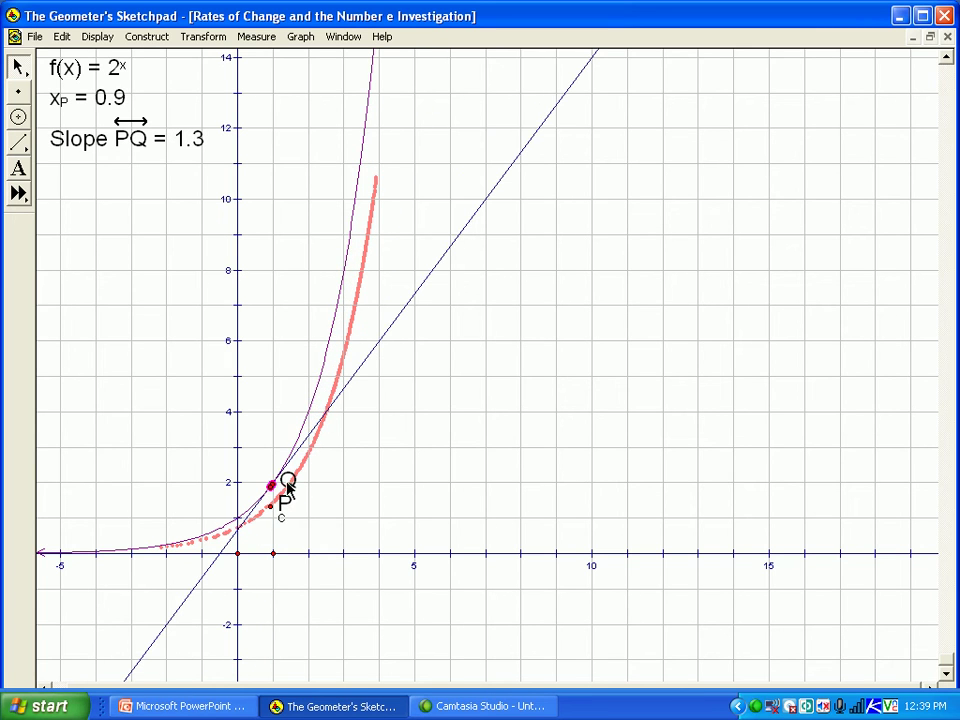
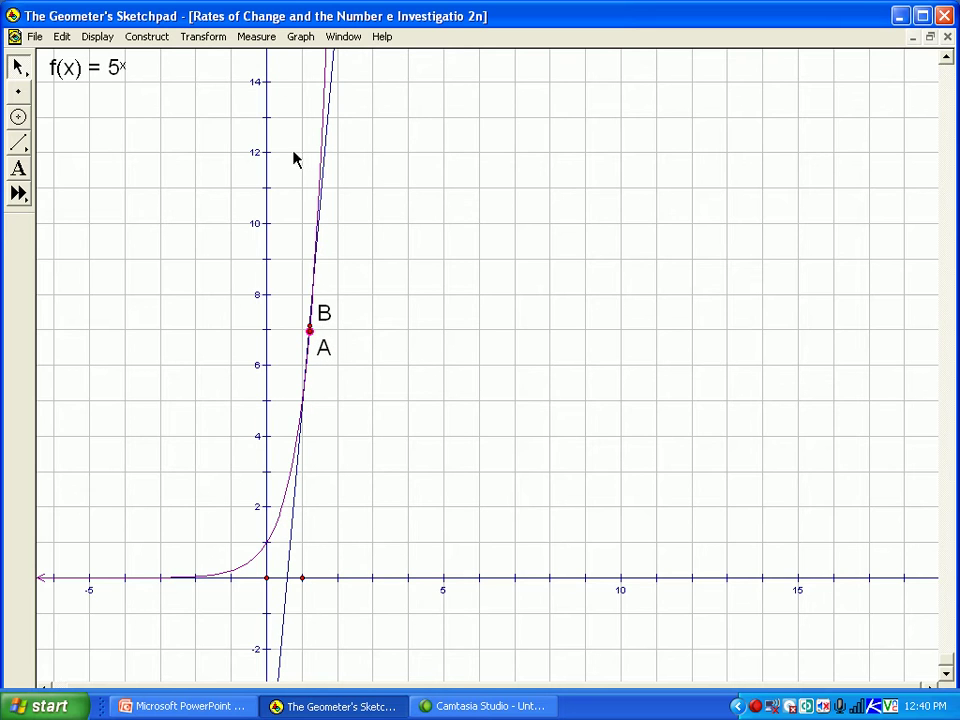
# Step: In the f(x) = 5^x sketch, measure the abscissa of point A and the slope of line AB
pyautogui.click(256, 37)
pyautogui.click(298, 266)
pyautogui.click(406, 300)
pyautogui.click(327, 133)
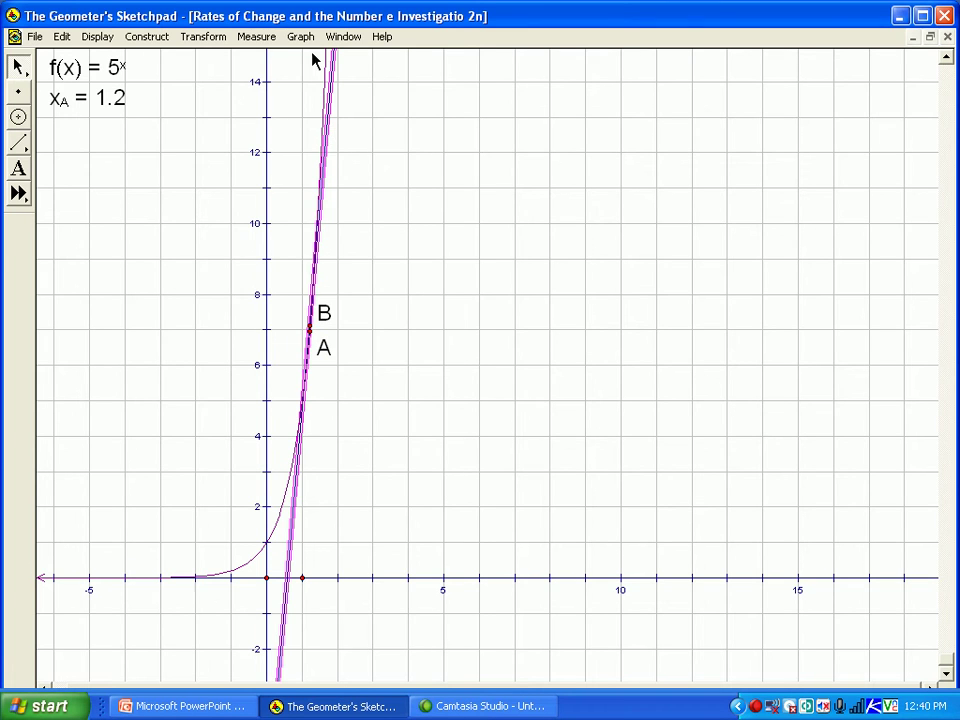
pyautogui.click(262, 38)
pyautogui.click(281, 320)
pyautogui.click(449, 259)
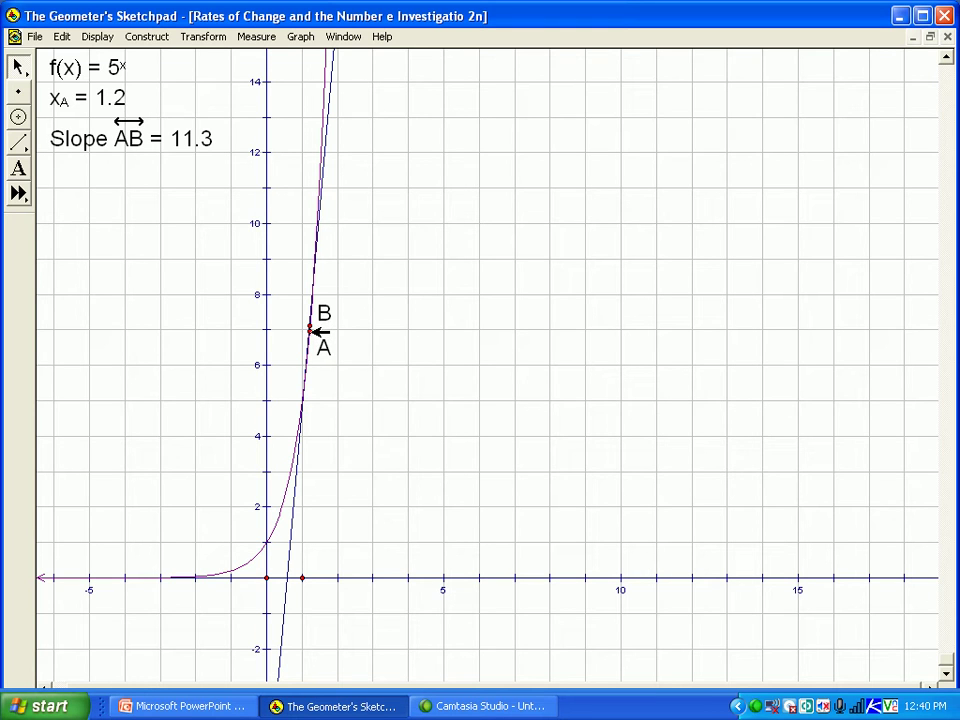
# Step: Plot a point using A's abscissa as x and the slope of AB as y
pyautogui.click(110, 98)
pyautogui.click(92, 125)
pyautogui.click(300, 36)
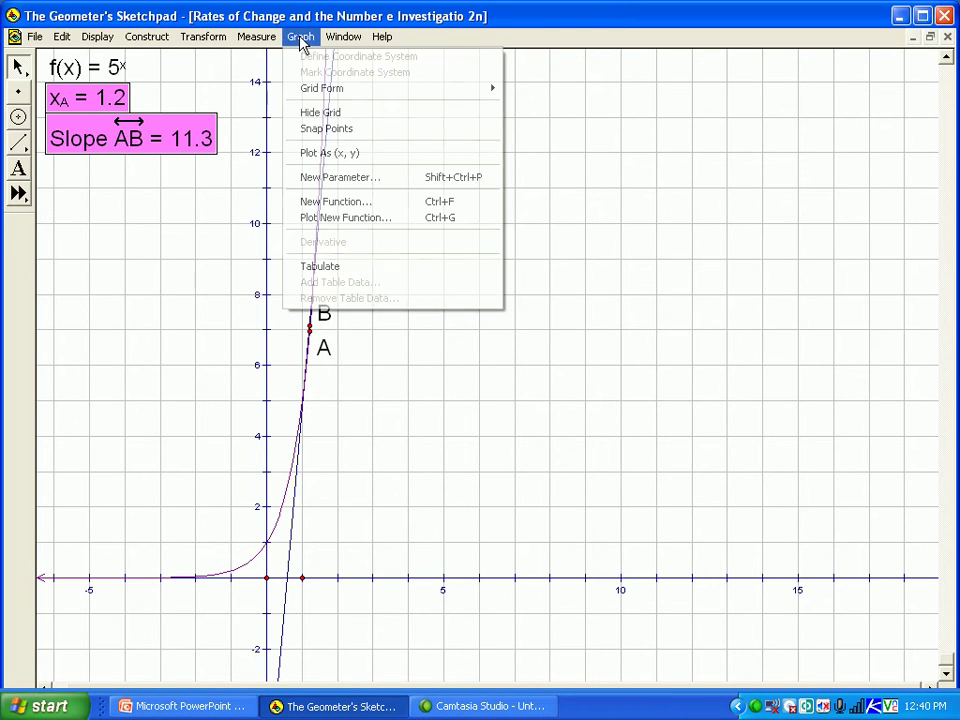
pyautogui.click(324, 156)
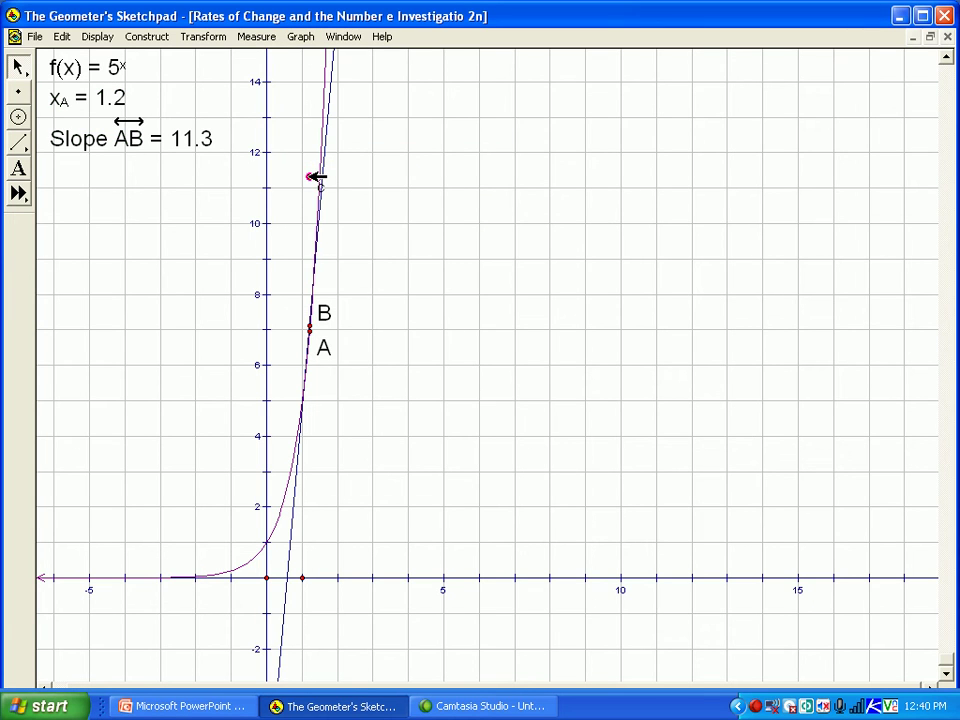
# Step: Turn on tracing for the newly plotted slope point of the 5^x sketch
pyautogui.click(278, 255)
pyautogui.click(311, 177)
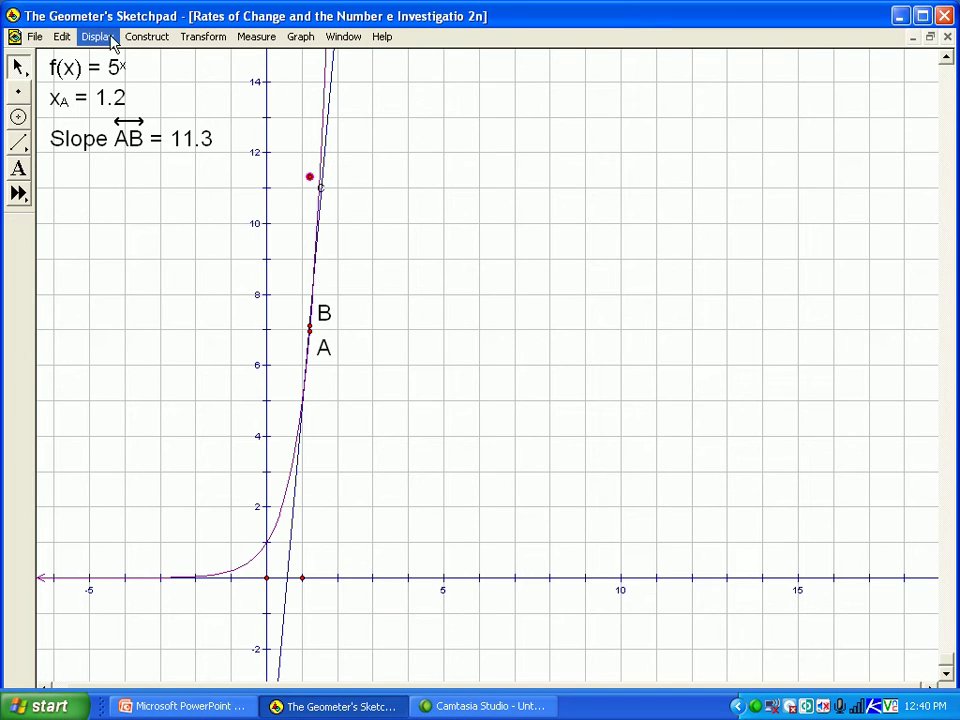
pyautogui.click(103, 40)
pyautogui.click(135, 177)
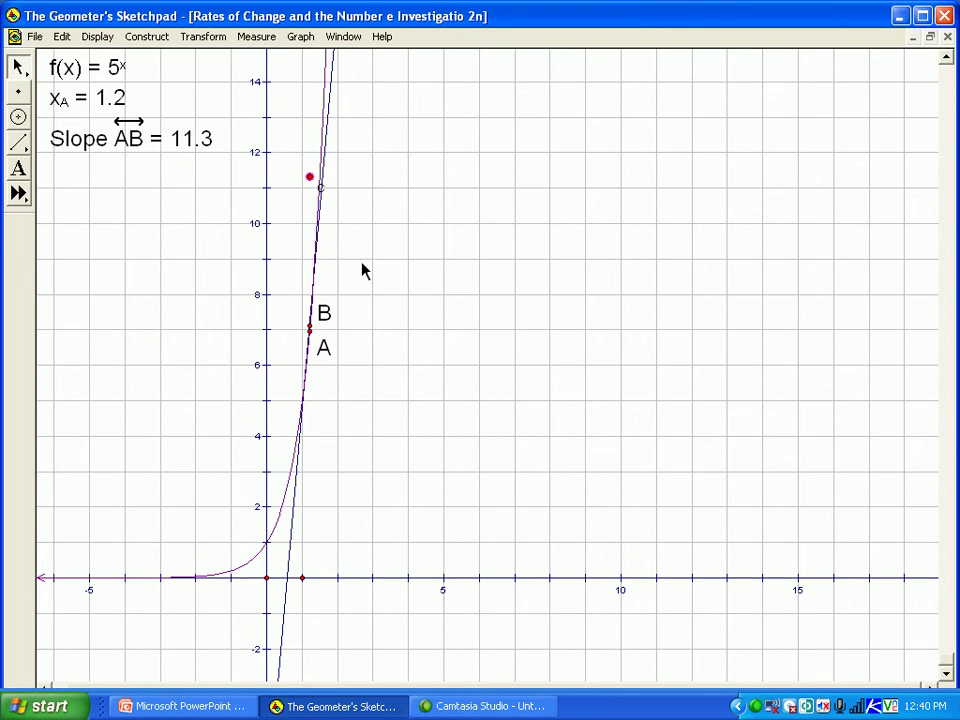
# Step: Move point A up and down the 5^x curve to trace the slope values, ending at about x = 0.2
pyautogui.click(310, 330)
pyautogui.moveTo(310, 331)
pyautogui.mouseDown()
pyautogui.moveTo(332, 255)
pyautogui.moveTo(326, 456)
pyautogui.moveTo(317, 514)
pyautogui.moveTo(301, 535)
pyautogui.moveTo(261, 568)
pyautogui.moveTo(165, 576)
pyautogui.moveTo(238, 567)
pyautogui.moveTo(281, 497)
pyautogui.moveTo(308, 244)
pyautogui.moveTo(296, 431)
pyautogui.moveTo(257, 523)
pyautogui.moveTo(163, 570)
pyautogui.moveTo(109, 568)
pyautogui.moveTo(167, 568)
pyautogui.moveTo(240, 537)
pyautogui.moveTo(280, 462)
pyautogui.moveTo(312, 289)
pyautogui.mouseUp()
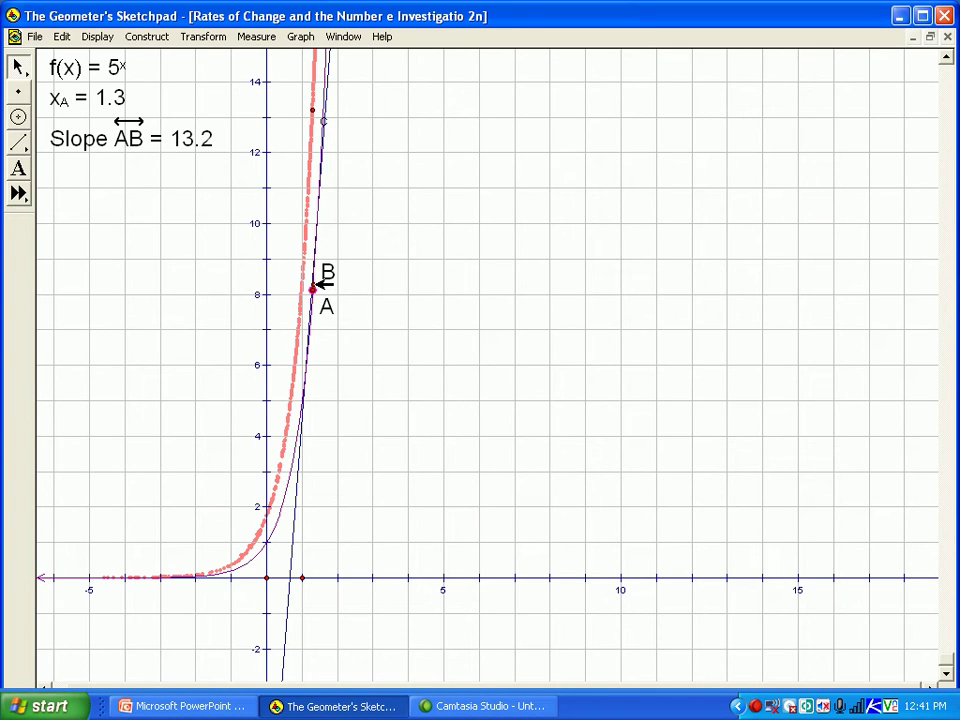
pyautogui.moveTo(316, 285); pyautogui.dragTo(275, 523)
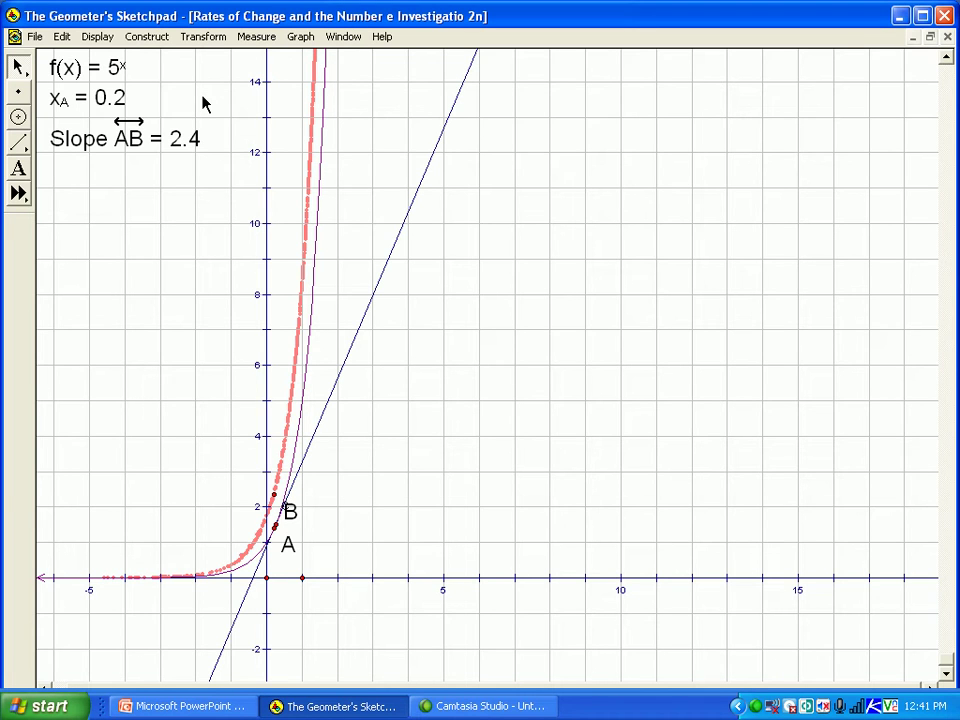
# Step: Plot the new function g(x) = ln(5)·5^x over the traced slope points
pyautogui.click(313, 42)
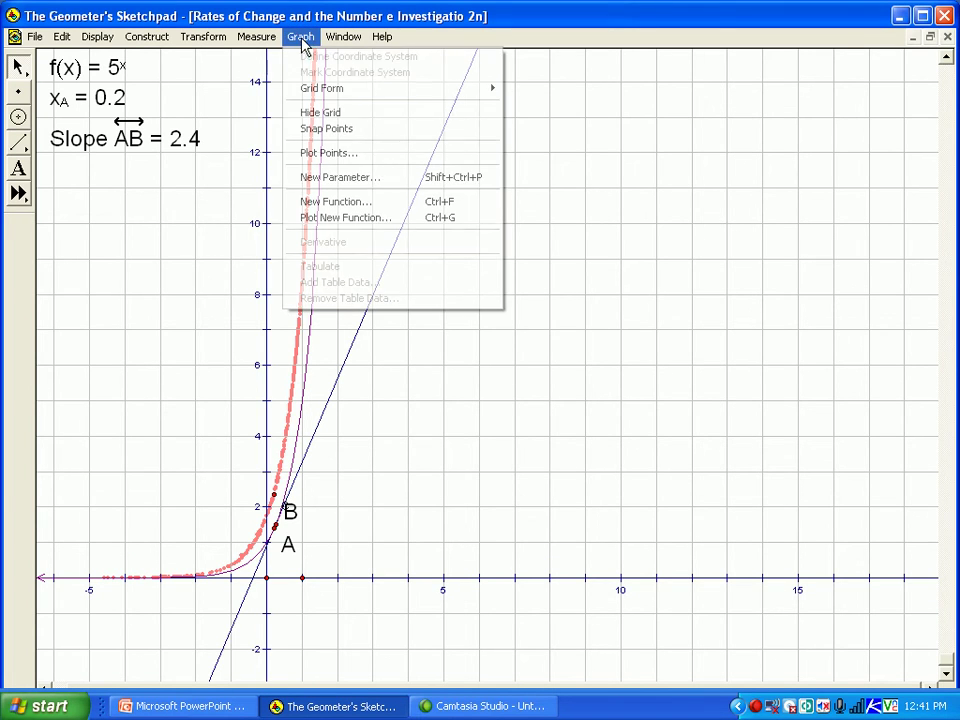
pyautogui.click(340, 219)
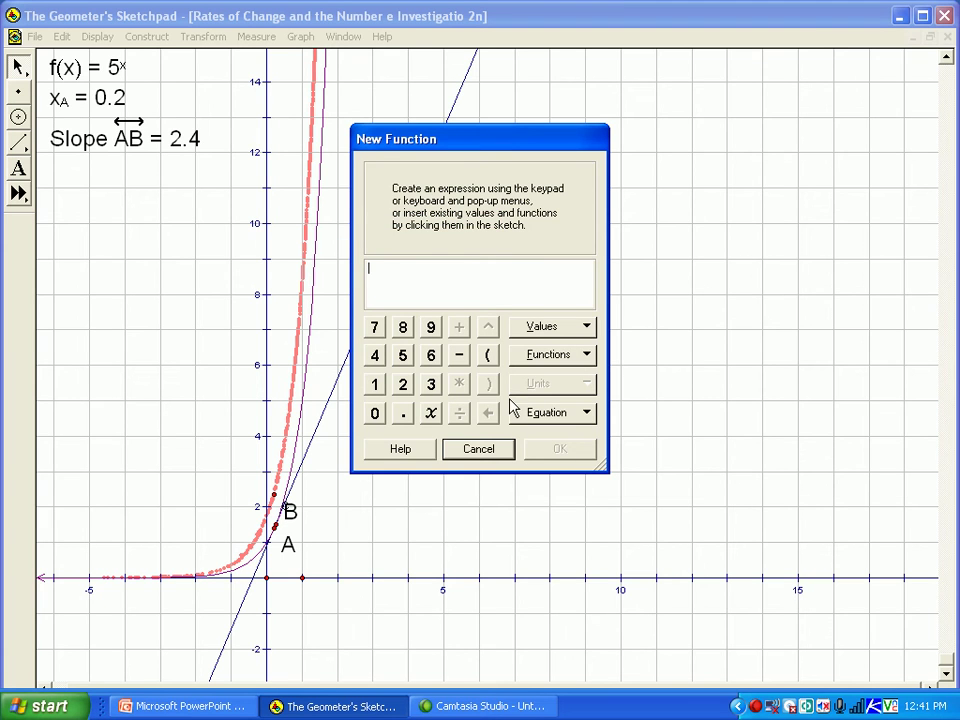
pyautogui.click(573, 360)
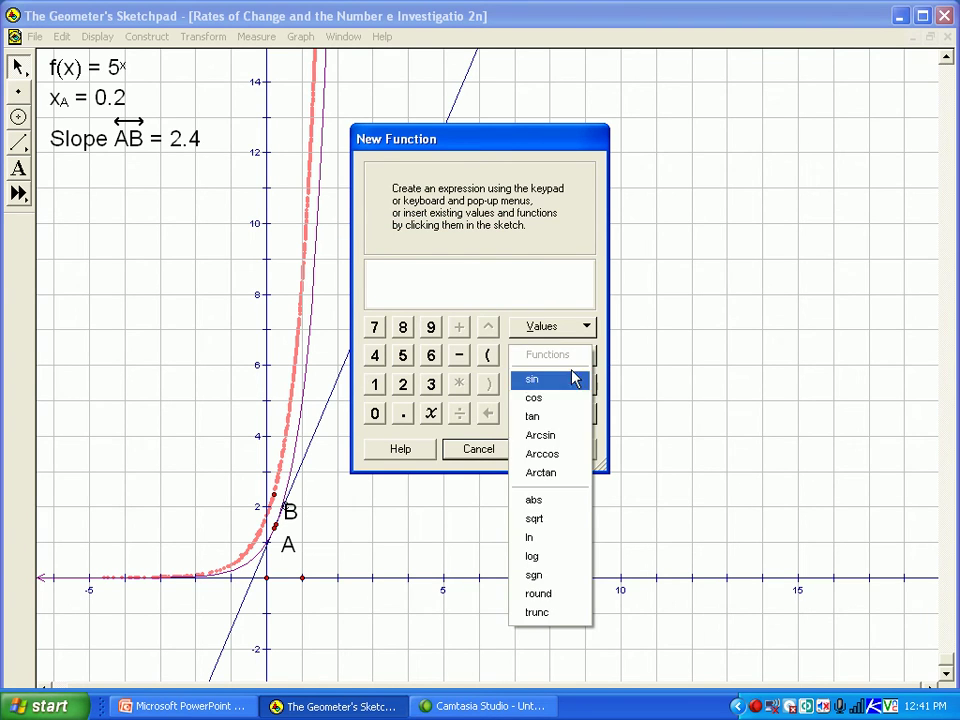
pyautogui.click(537, 541)
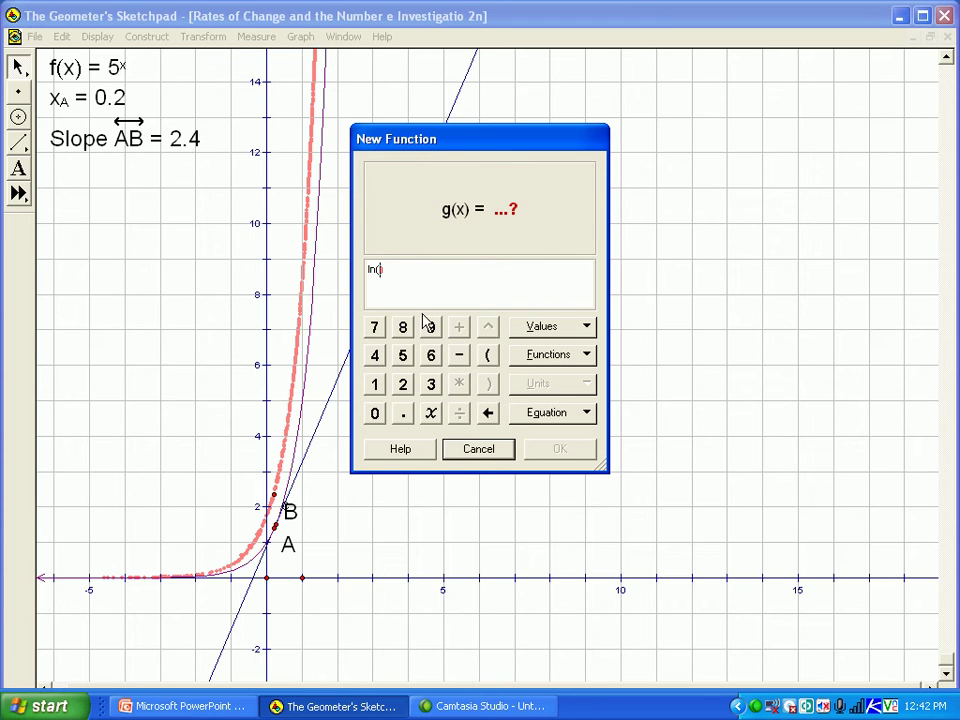
pyautogui.click(403, 355)
pyautogui.click(488, 383)
pyautogui.click(483, 384)
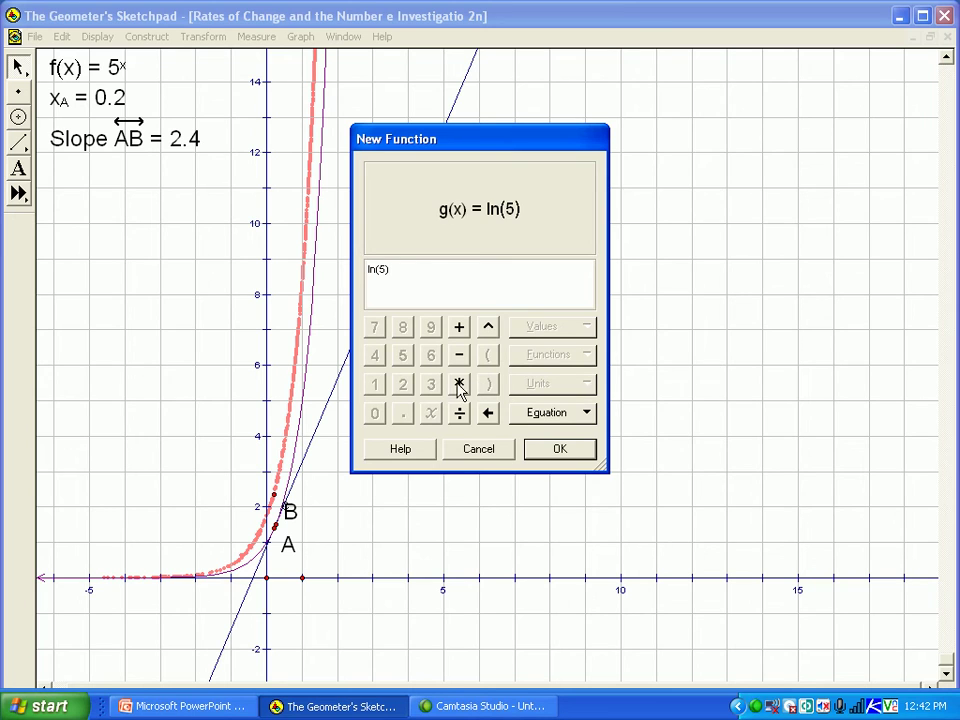
pyautogui.click(461, 386)
pyautogui.click(403, 355)
pyautogui.click(488, 327)
pyautogui.click(431, 413)
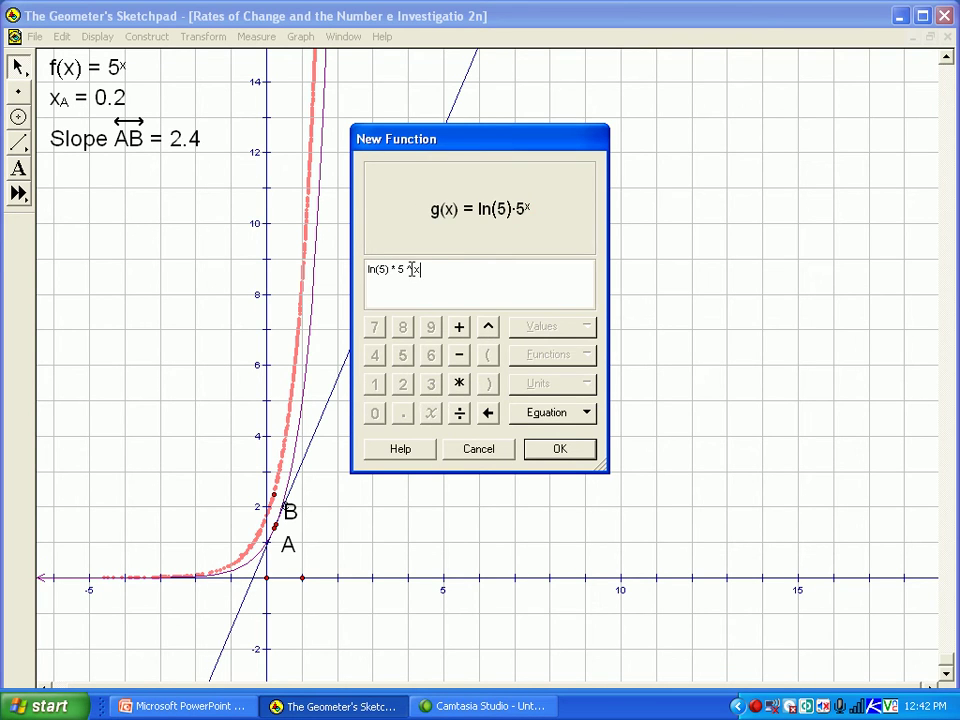
pyautogui.click(548, 453)
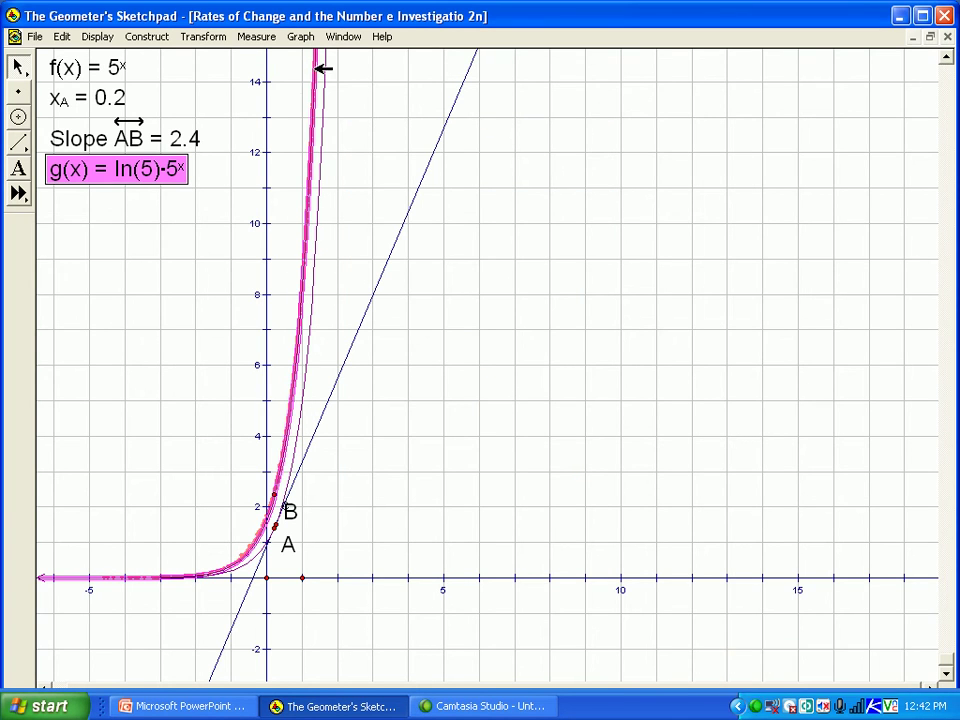
# Step: Deselect the ln(5)·5^x function and switch to the Rates of Change and the Number e Investigation sketch containing 2^x
pyautogui.click(163, 264)
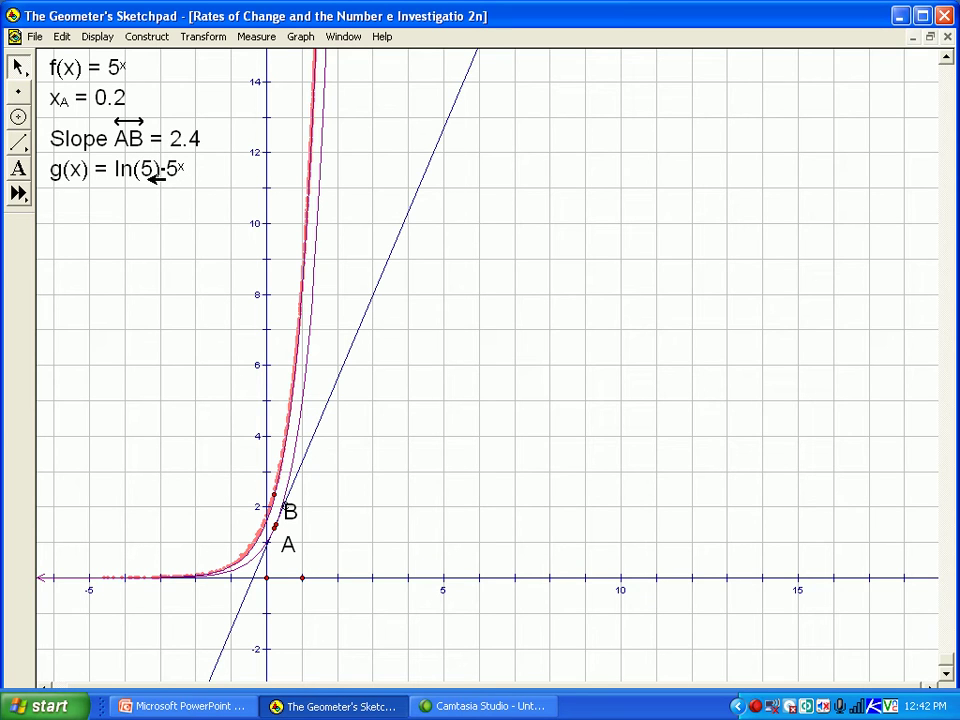
pyautogui.click(343, 38)
pyautogui.click(366, 97)
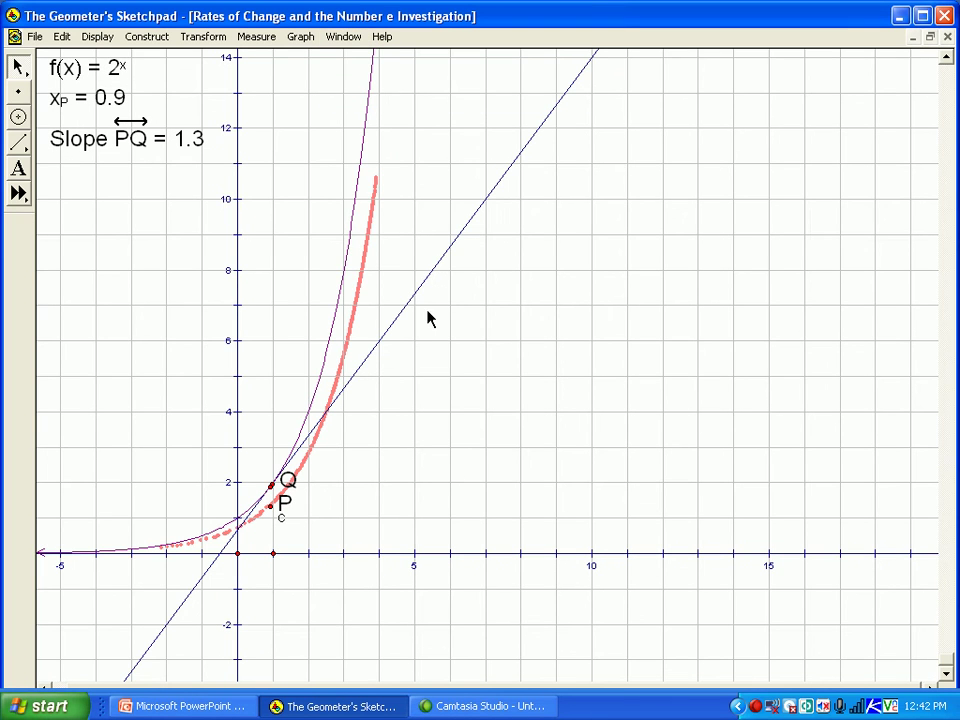
# Step: Plot the new function g(x) = ln(2)·2^x over the traced slope points and deselect it
pyautogui.click(303, 40)
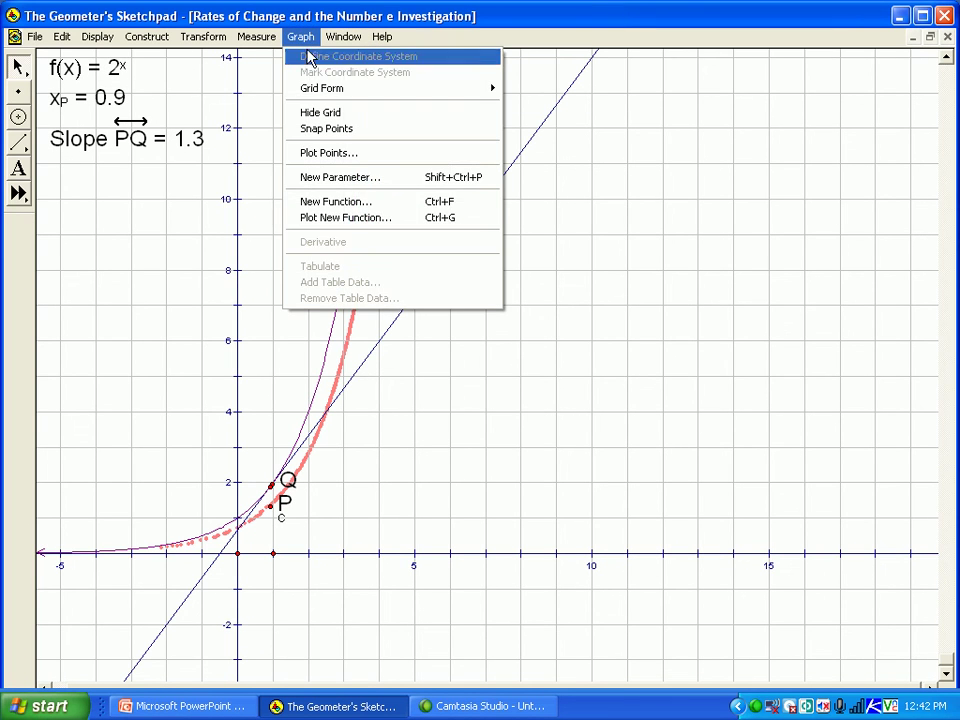
pyautogui.click(345, 218)
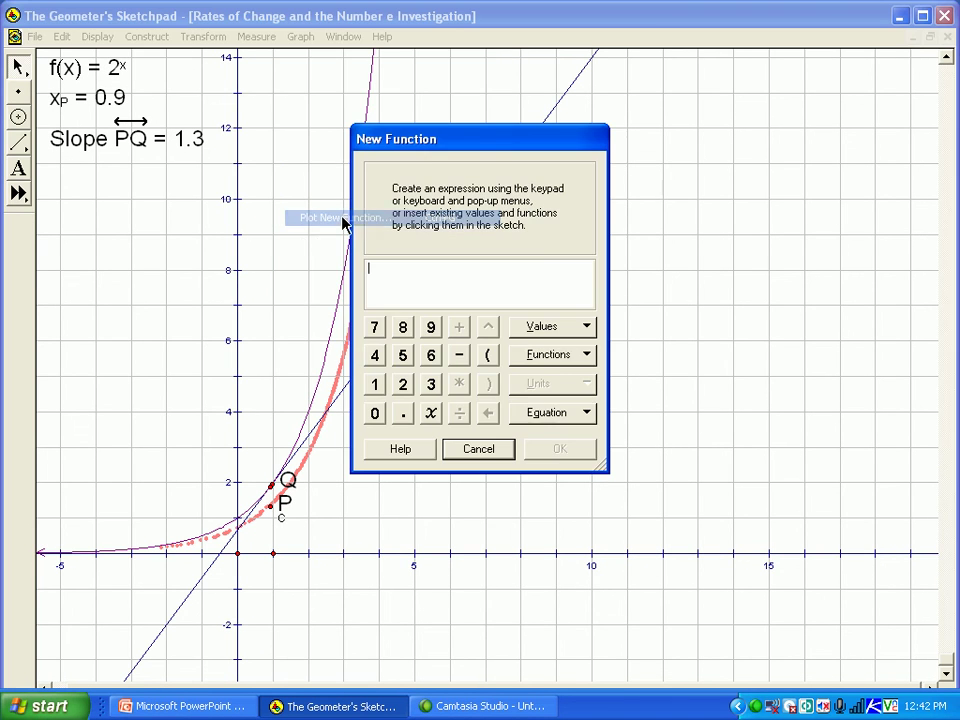
pyautogui.click(557, 357)
pyautogui.click(549, 540)
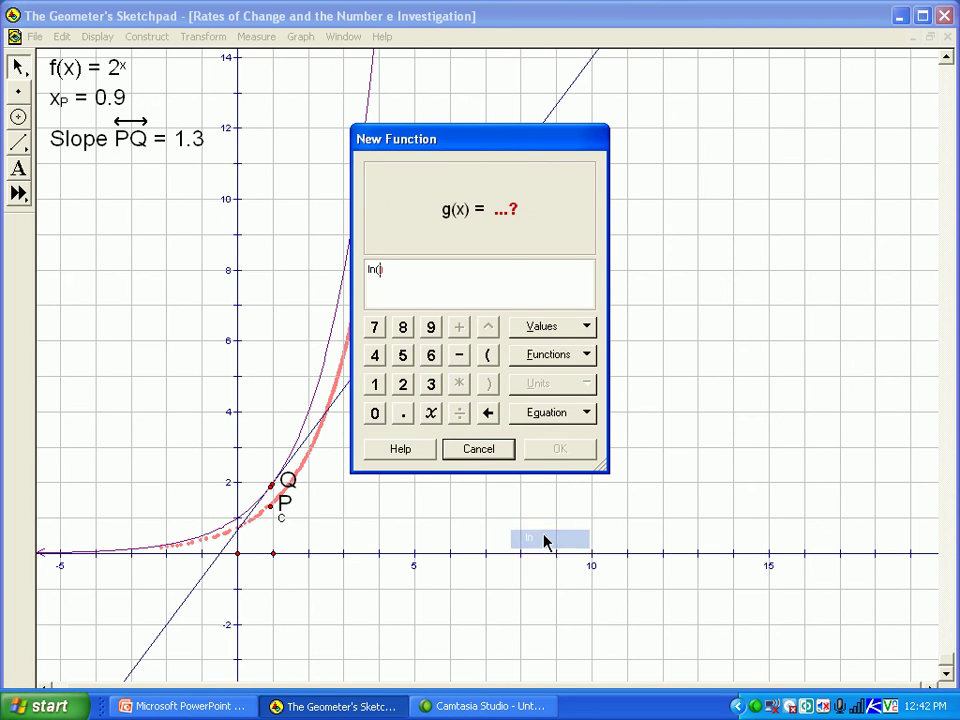
pyautogui.click(403, 386)
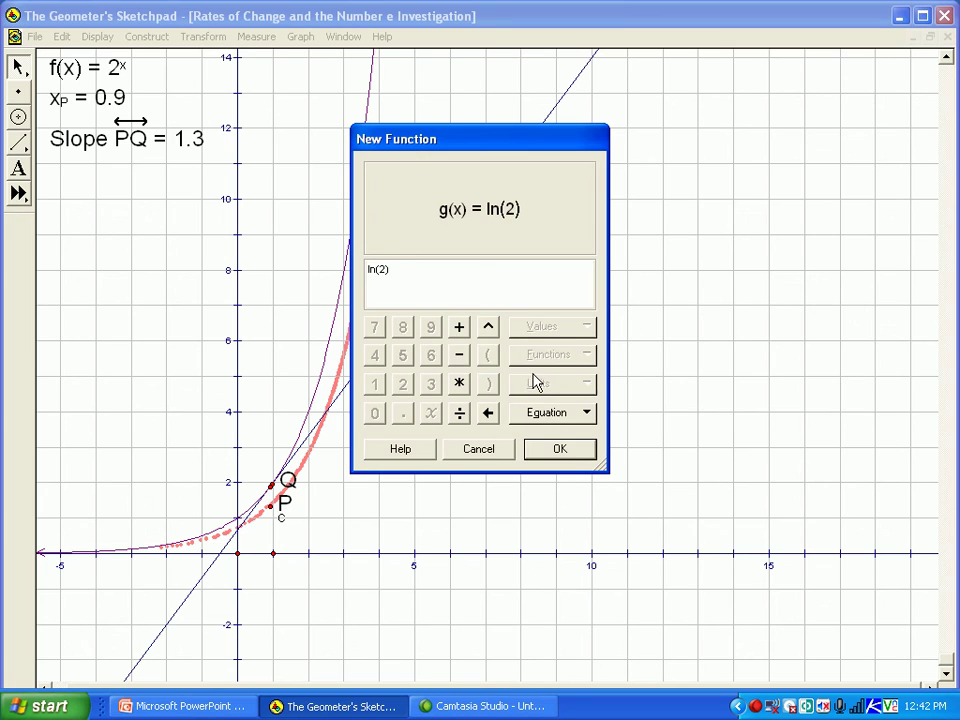
pyautogui.click(461, 384)
pyautogui.click(404, 386)
pyautogui.click(488, 327)
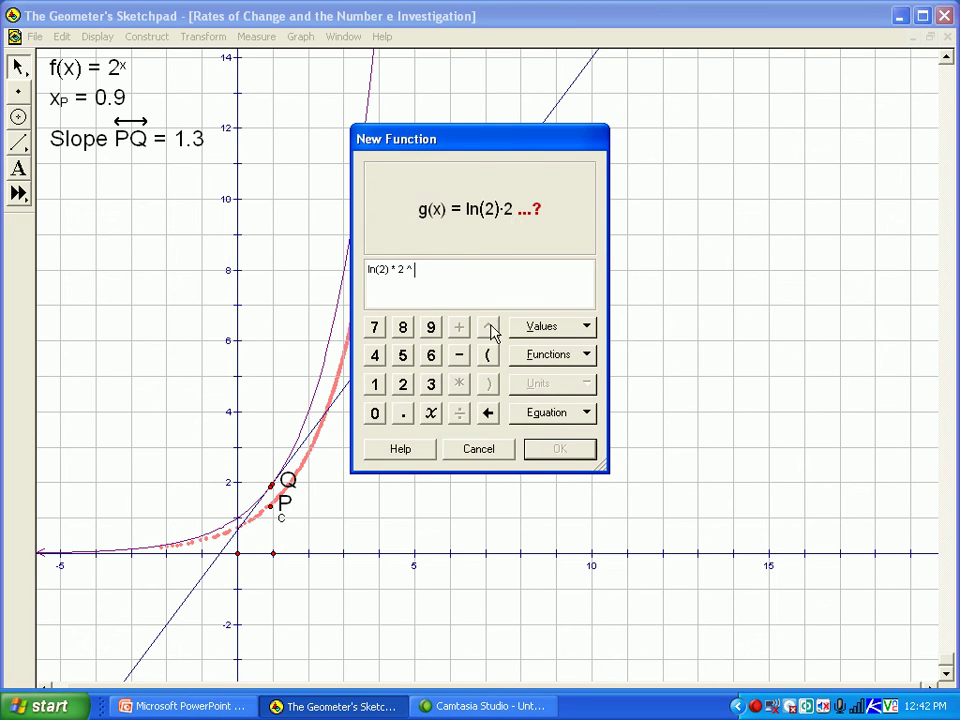
pyautogui.click(431, 413)
pyautogui.click(556, 450)
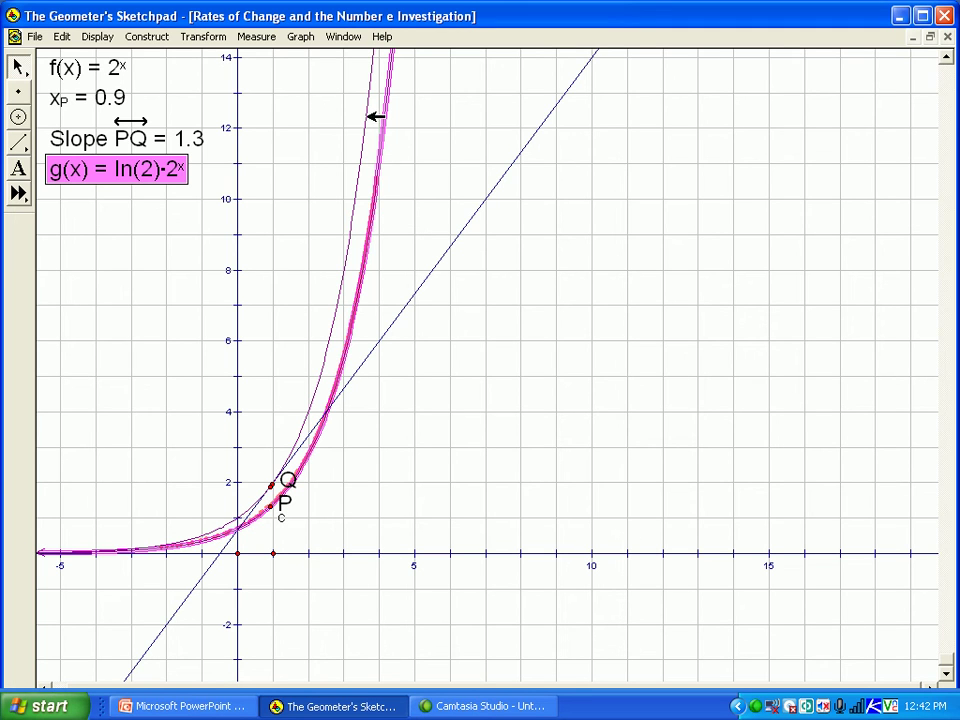
pyautogui.click(162, 216)
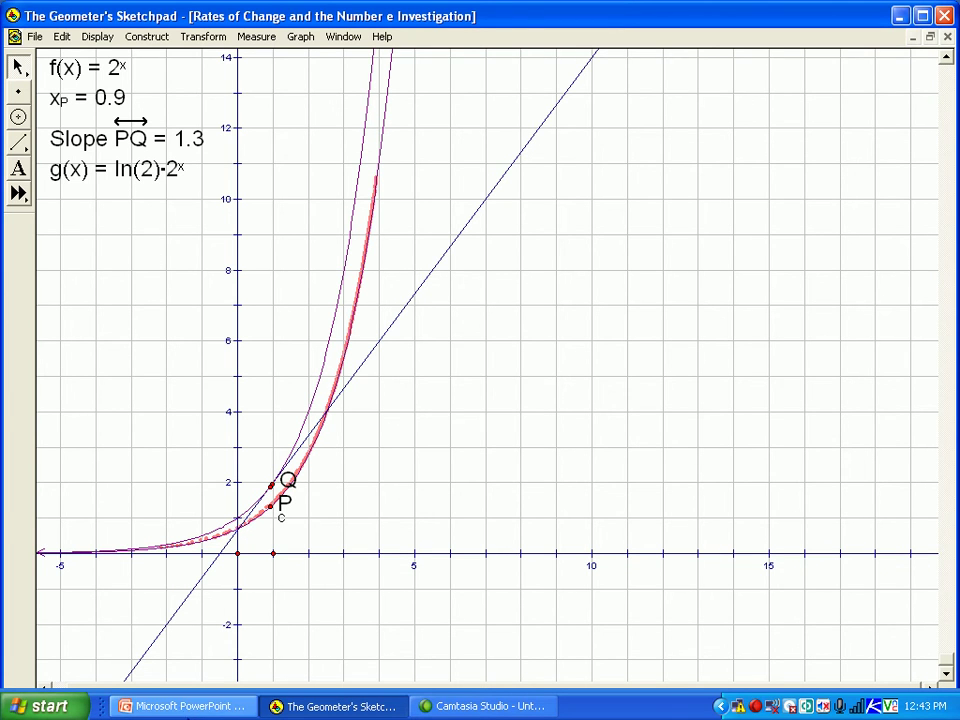
# Step: Switch to PowerPoint, start the "What is the Number e" slide show from the beginning and dismiss the floating slide navigation box
pyautogui.click(187, 707)
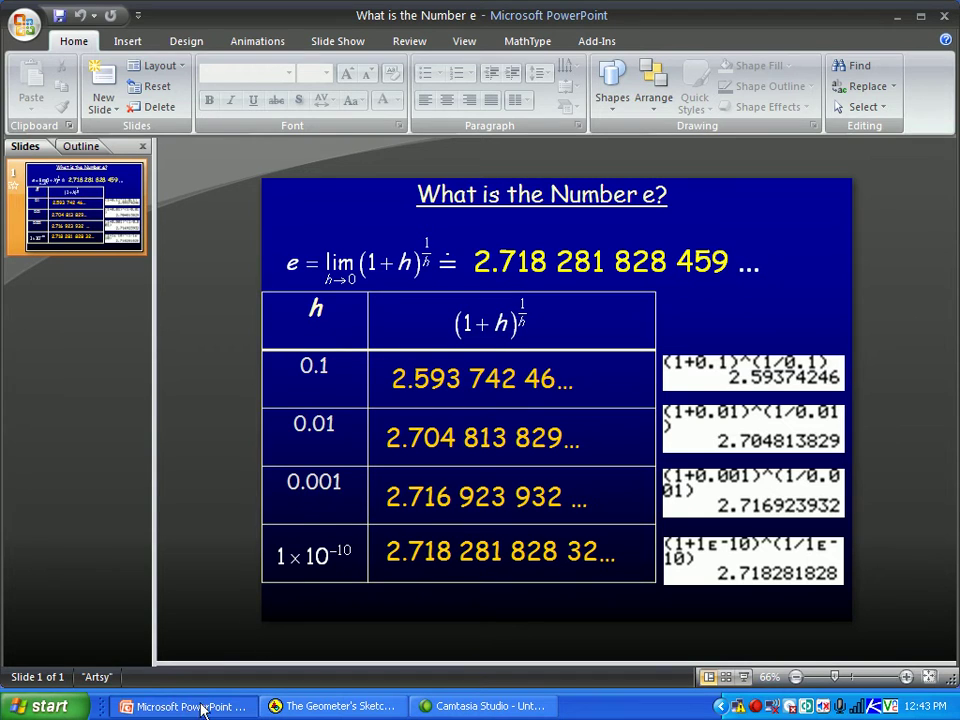
pyautogui.click(337, 41)
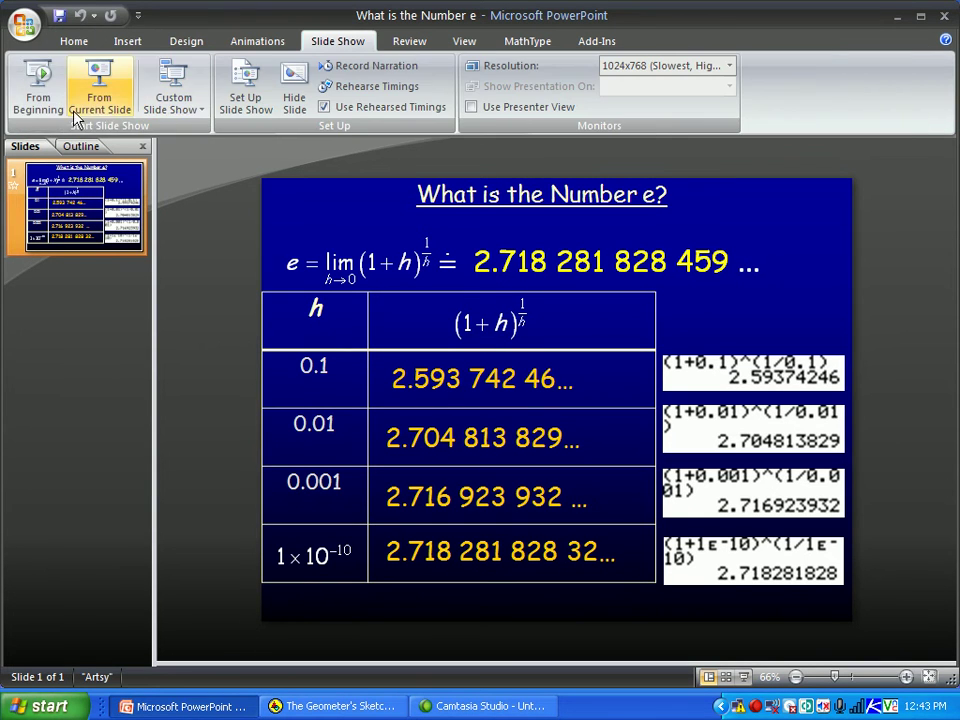
pyautogui.click(36, 82)
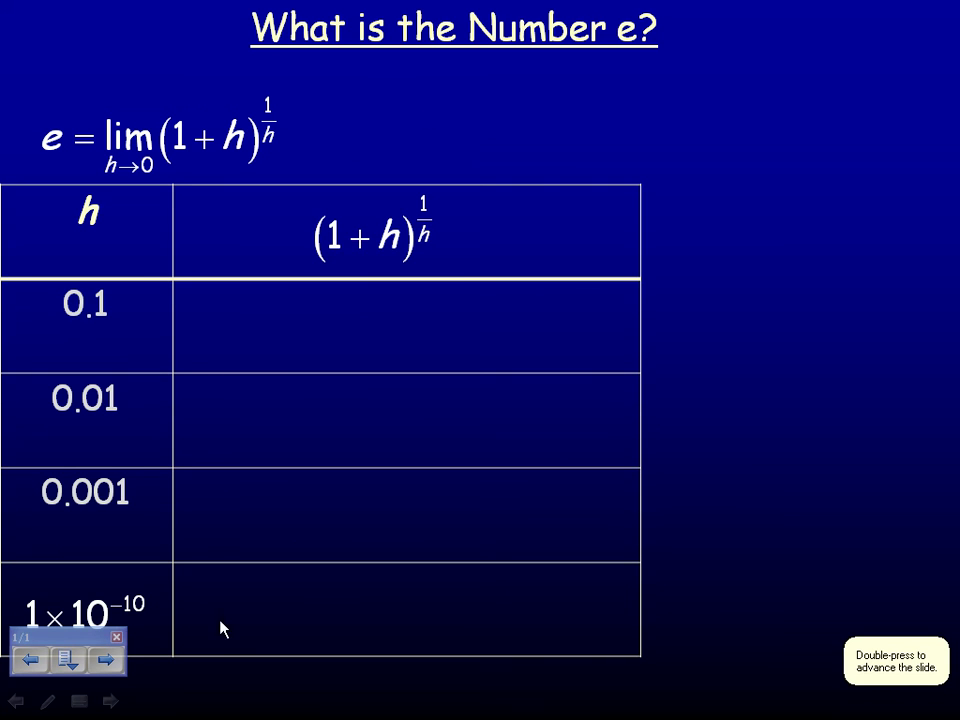
pyautogui.click(119, 636)
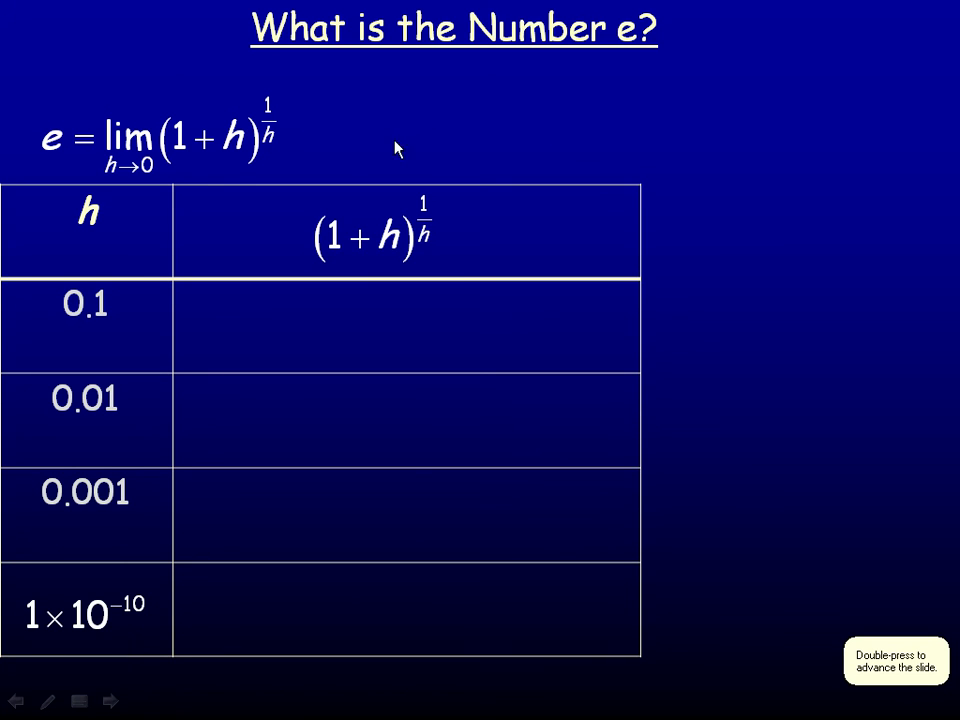